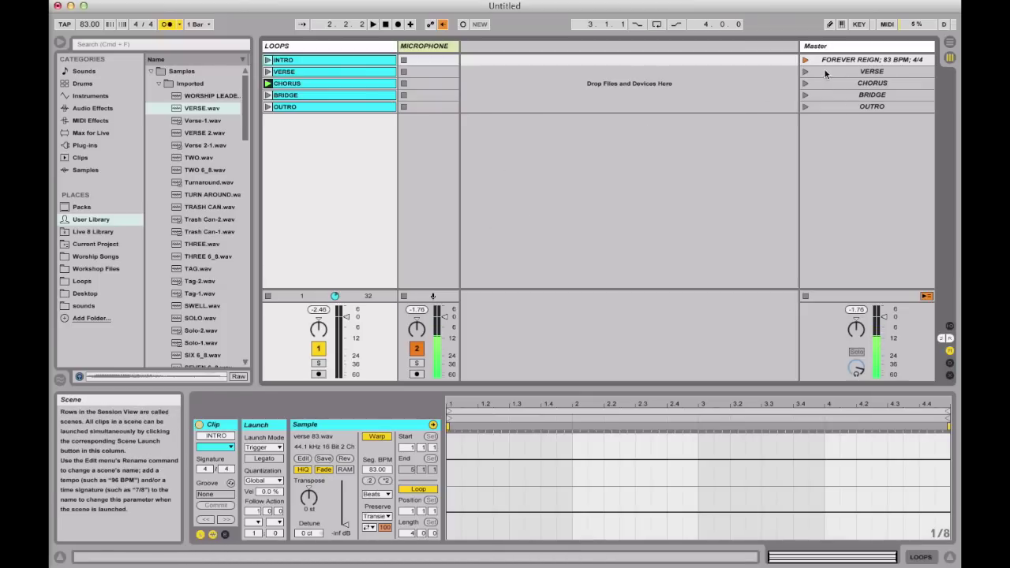
Launch the FOREVER REIGN, VERSE, CHORUS and BRIDGE scenes in turn, followed by VERSE again, to hear the loops.
{"action": "left_click", "coordinate": [806, 60]}
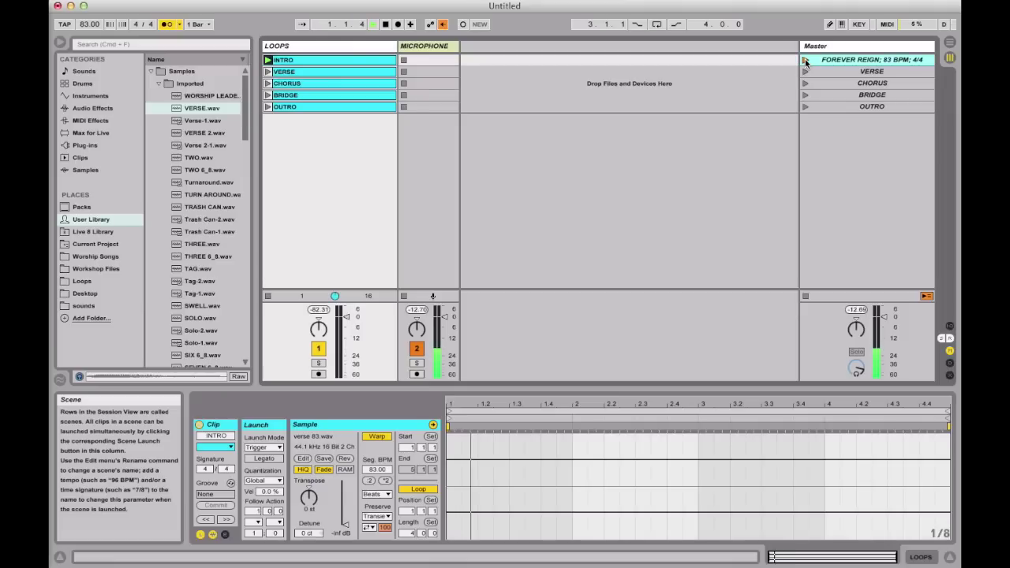
{"action": "left_click", "coordinate": [805, 71]}
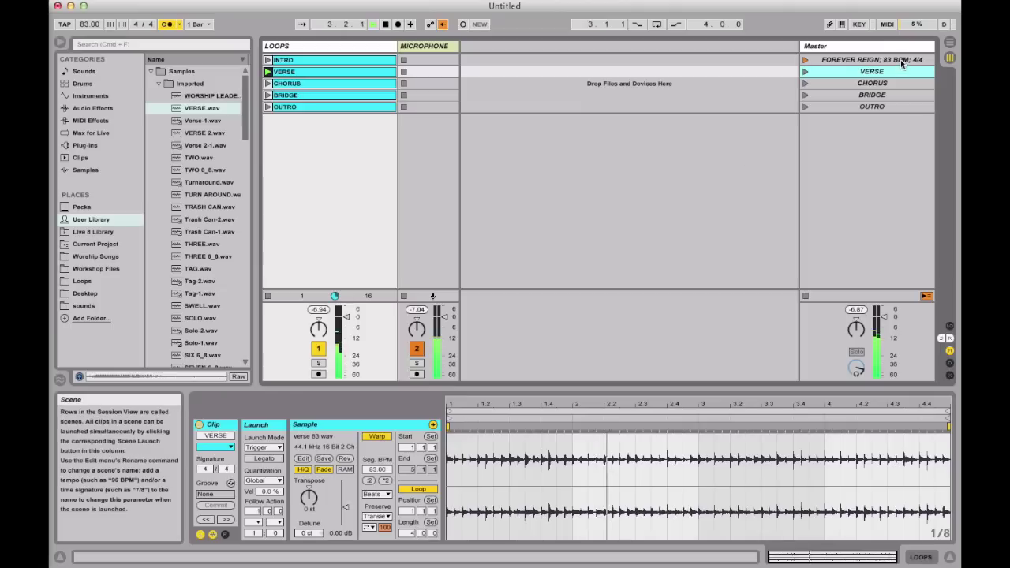
{"action": "left_click", "coordinate": [806, 83]}
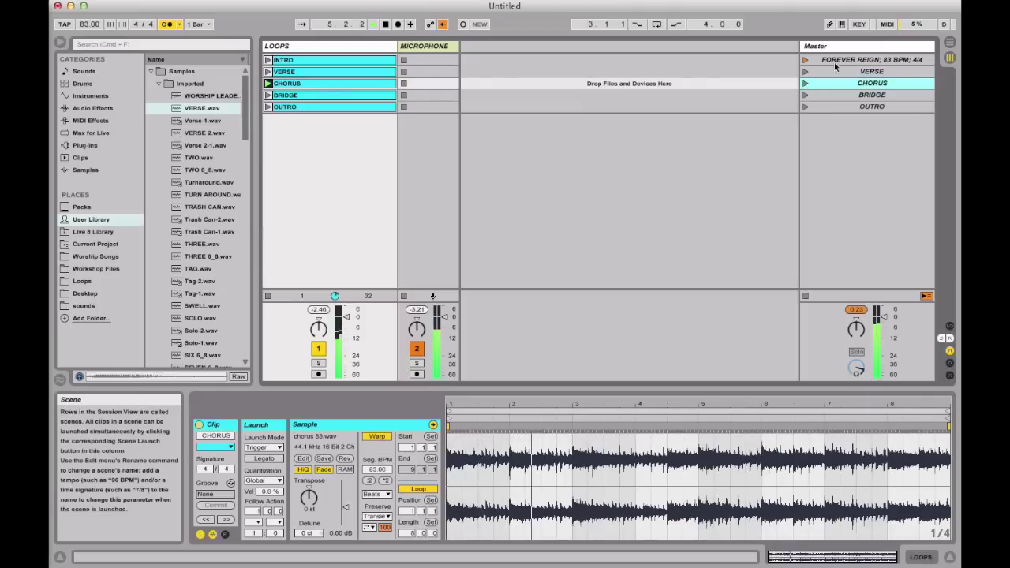
{"action": "left_click", "coordinate": [806, 95]}
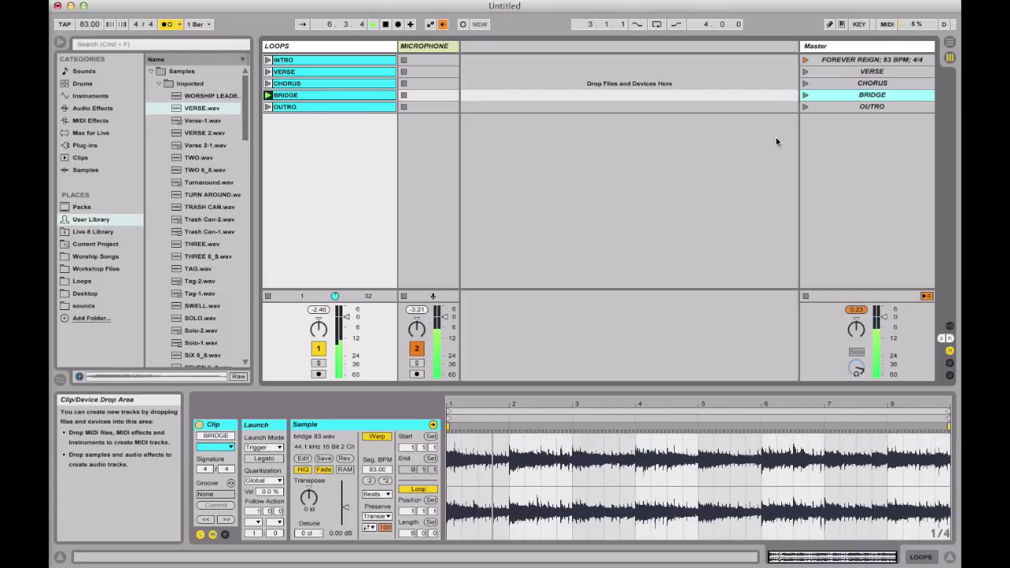
{"action": "left_click", "coordinate": [806, 71]}
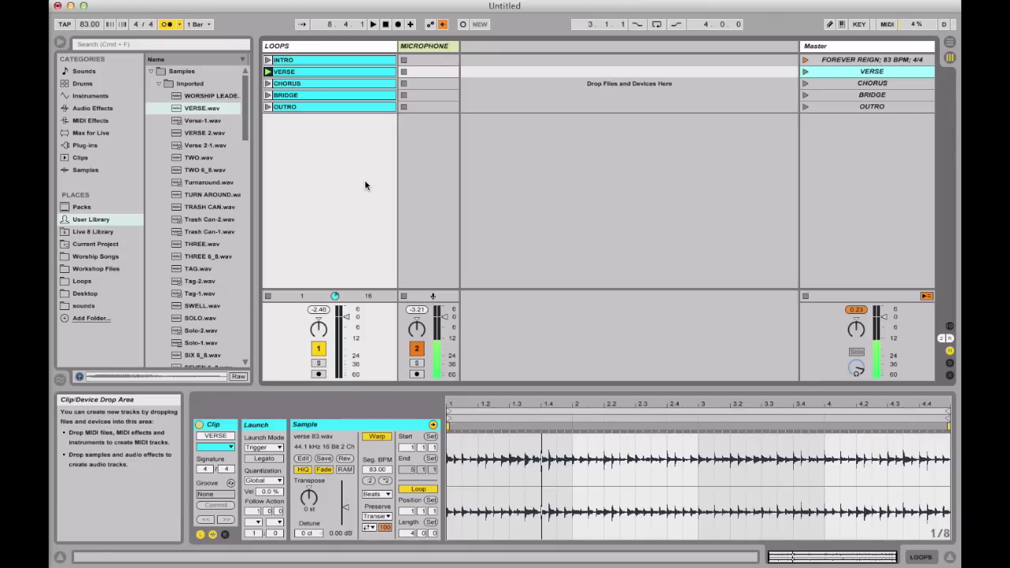
Insert a new audio track and place it ahead of the LOOPS track.
{"action": "left_click", "coordinate": [169, 1]}
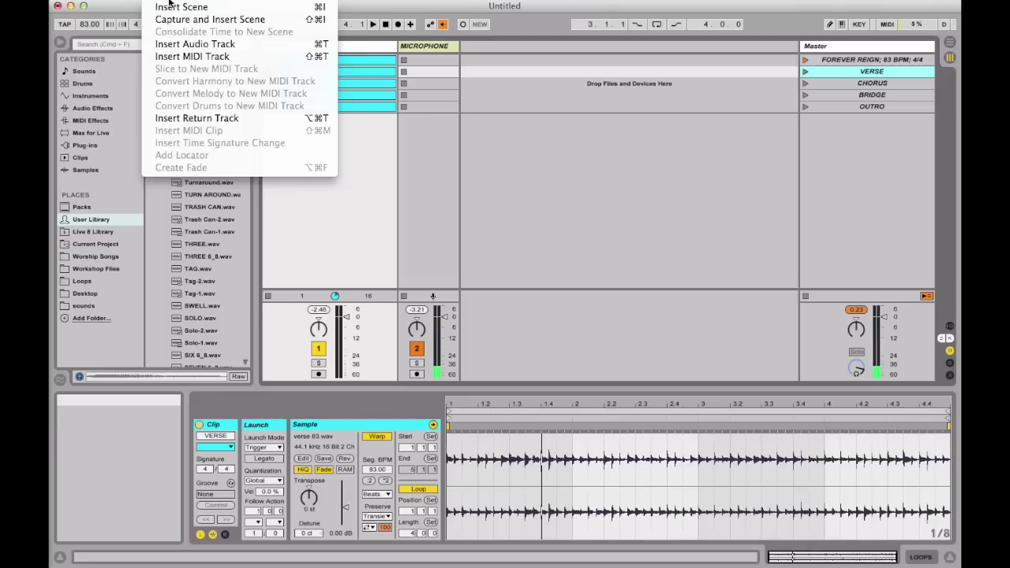
{"action": "left_click", "coordinate": [190, 44]}
{"action": "left_click_drag", "start_coordinate": [421, 46], "coordinate": [265, 49]}
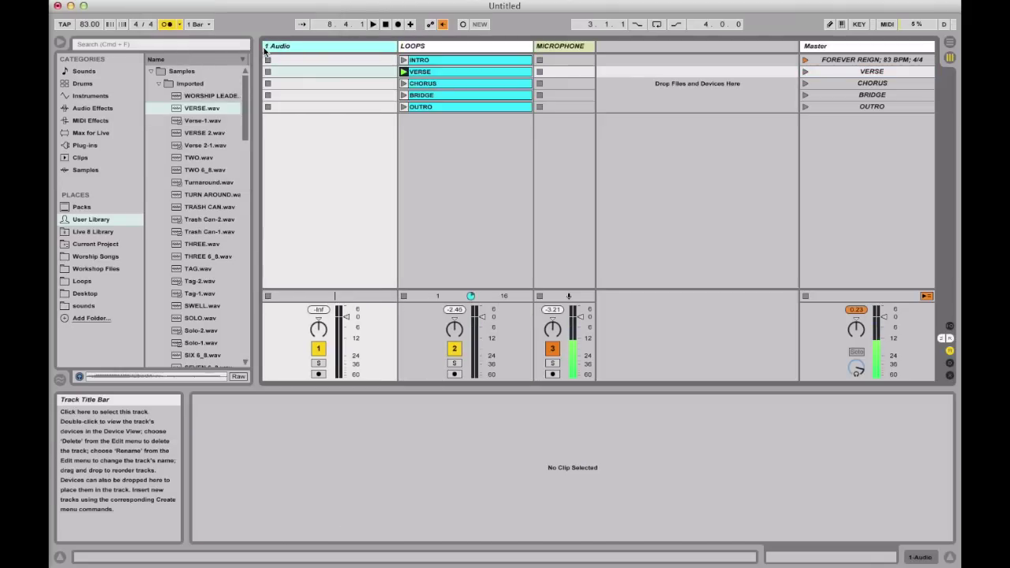
Rename the new audio track as BAND CUES and narrow its column.
{"action": "right_click", "coordinate": [285, 48]}
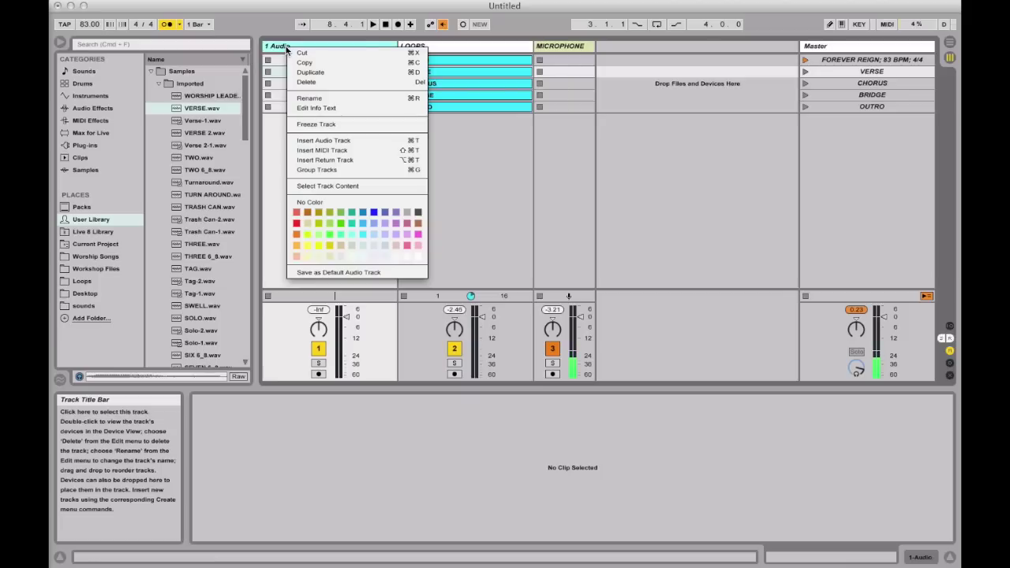
{"action": "left_click", "coordinate": [308, 98]}
{"action": "type", "text": "BAND CUE"}
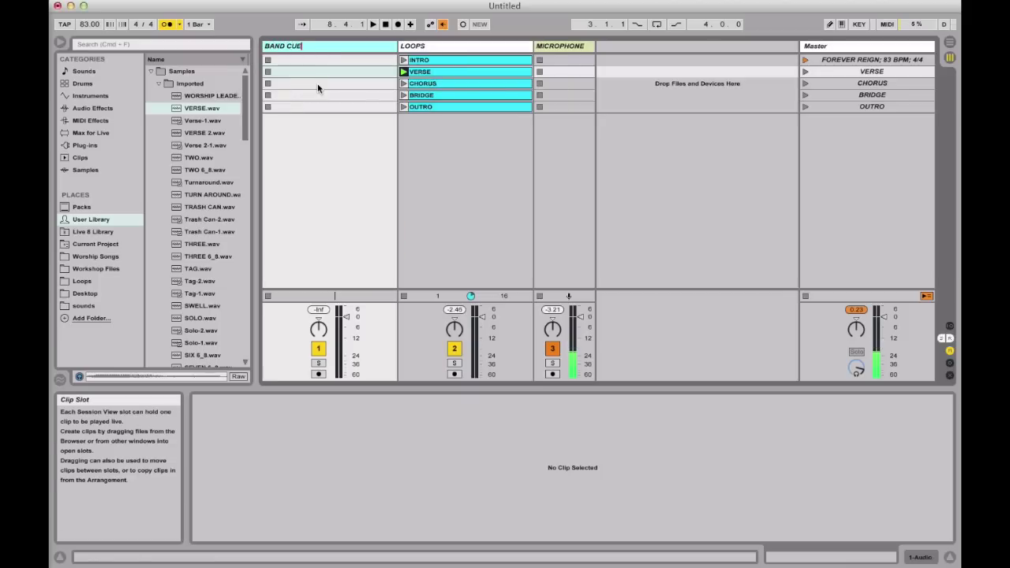
{"action": "type", "text": "S"}
{"action": "key", "text": "Return"}
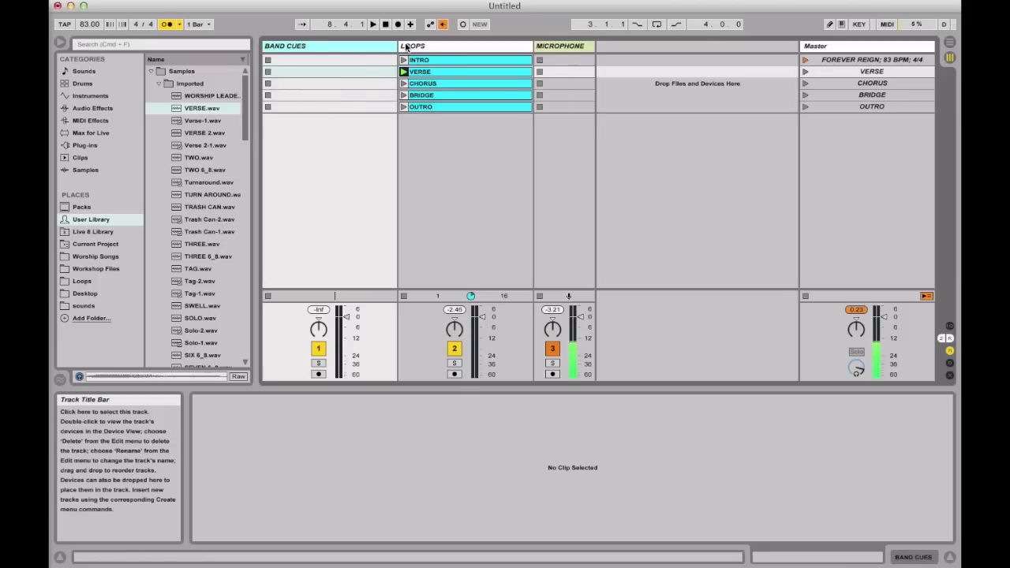
{"action": "left_click_drag", "start_coordinate": [398, 48], "coordinate": [362, 47]}
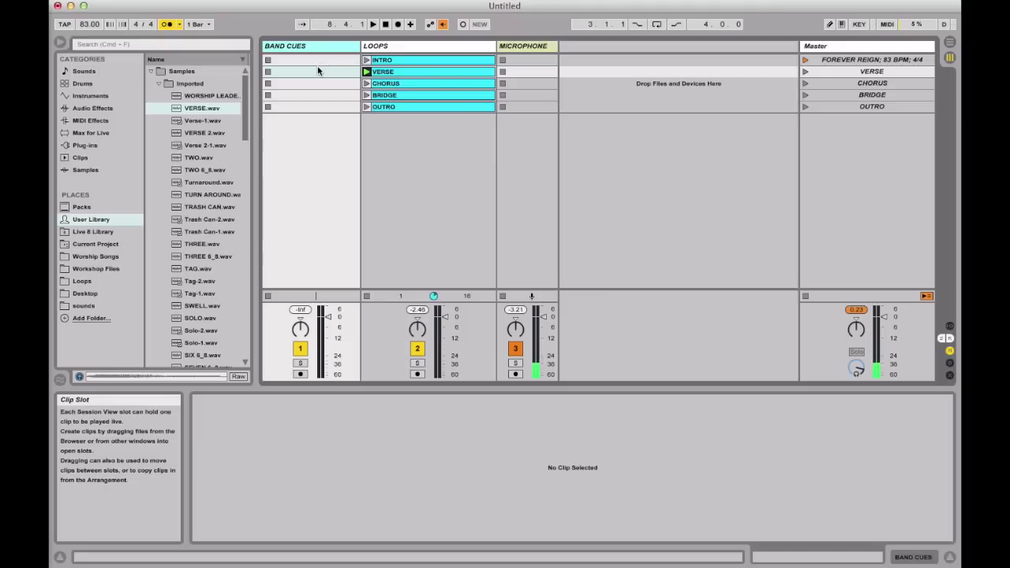
Browse the imported samples in the User Library and widen the browser enough to show the full file names.
{"action": "left_click", "coordinate": [77, 232]}
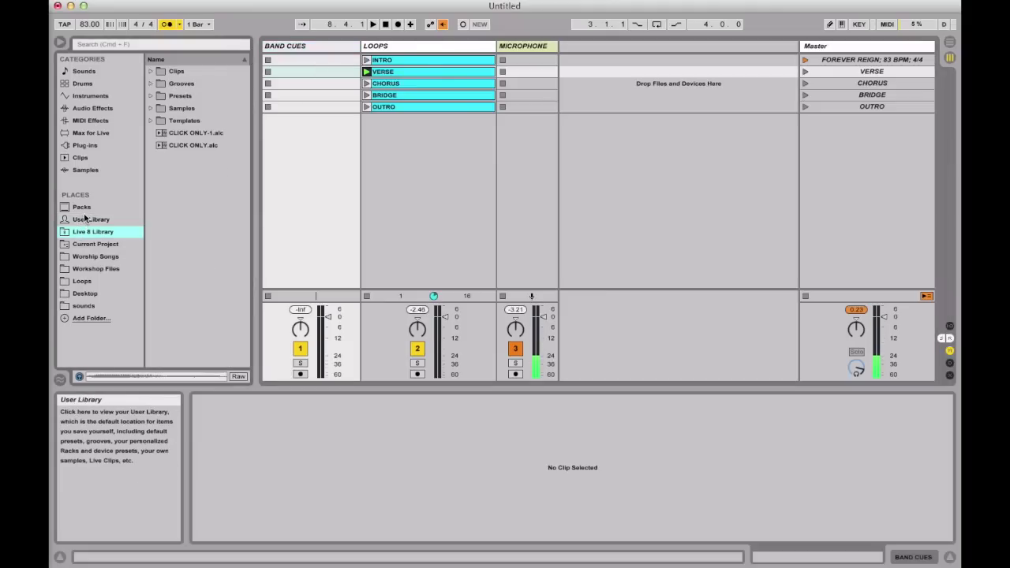
{"action": "left_click", "coordinate": [85, 222]}
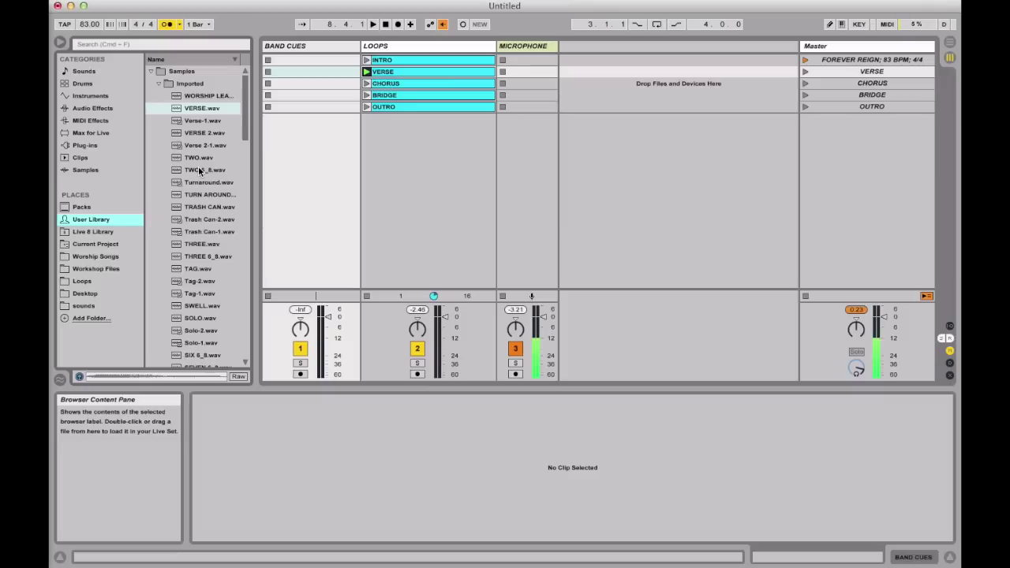
{"action": "scroll", "coordinate": [200, 170], "scroll_direction": "down", "scroll_amount": 15}
{"action": "scroll", "coordinate": [199, 169], "scroll_direction": "down", "scroll_amount": 12}
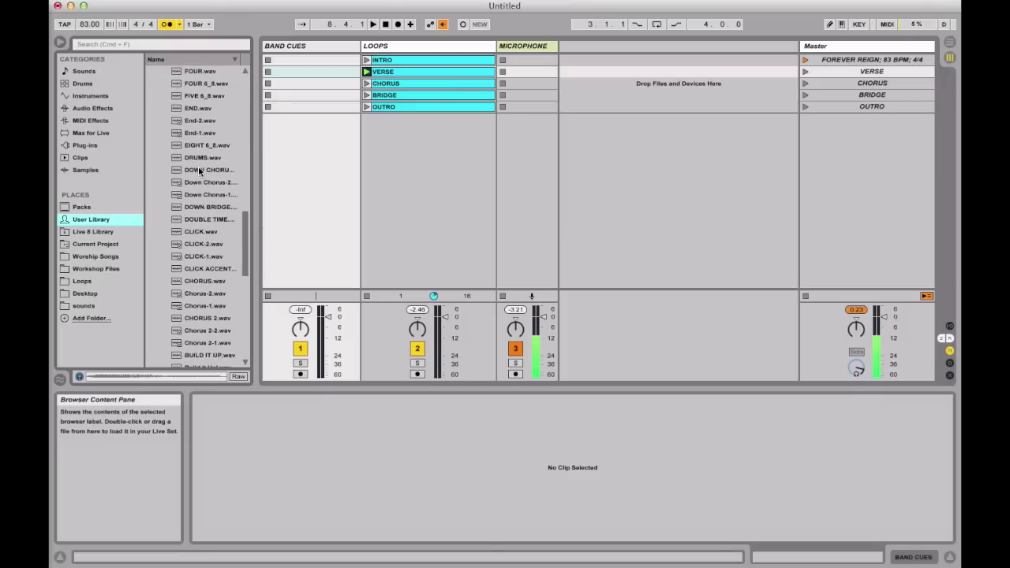
{"action": "scroll", "coordinate": [199, 170], "scroll_direction": "down", "scroll_amount": 15}
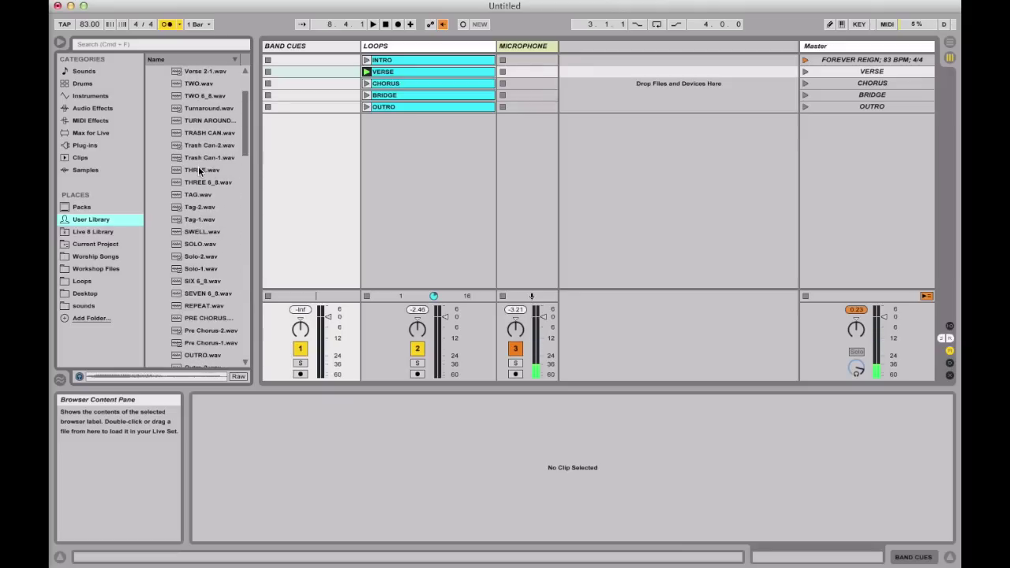
{"action": "scroll", "coordinate": [199, 166], "scroll_direction": "up", "scroll_amount": 3}
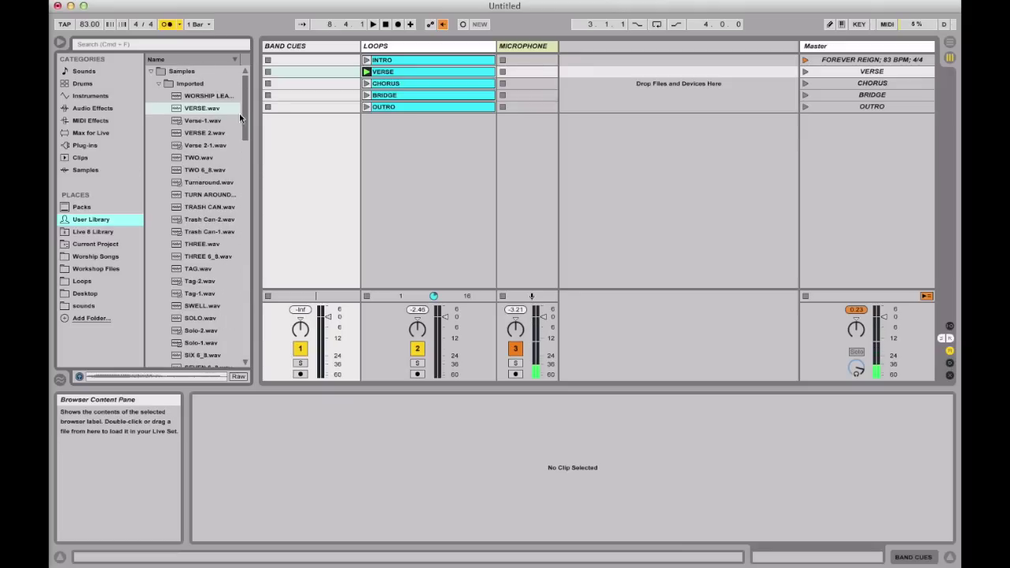
{"action": "left_click_drag", "start_coordinate": [253, 165], "coordinate": [273, 166]}
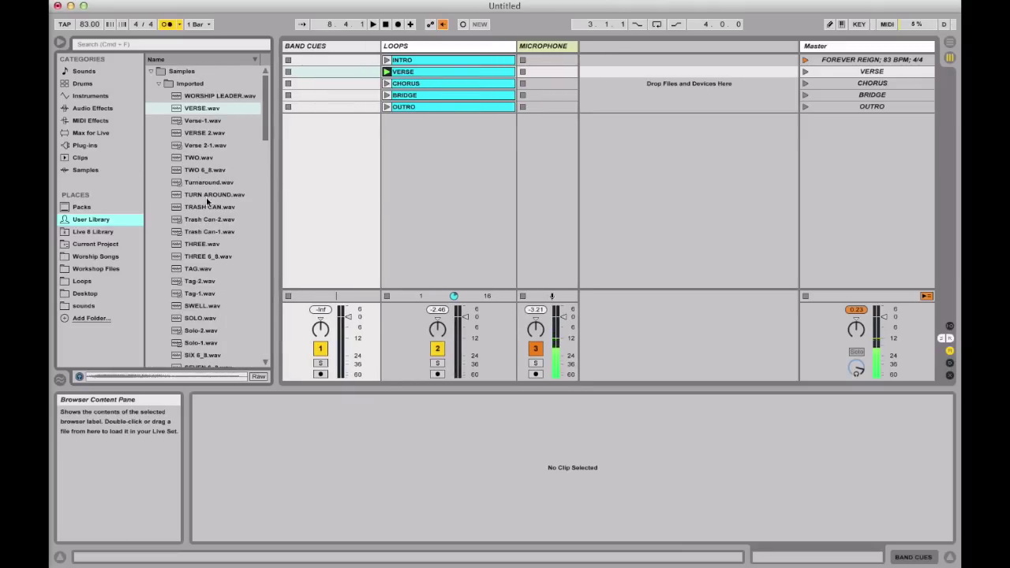
Audition the verse cue samples and place VERSE.wav on the BAND CUES track in the VERSE scene.
{"action": "left_click", "coordinate": [202, 133]}
{"action": "left_click", "coordinate": [203, 146]}
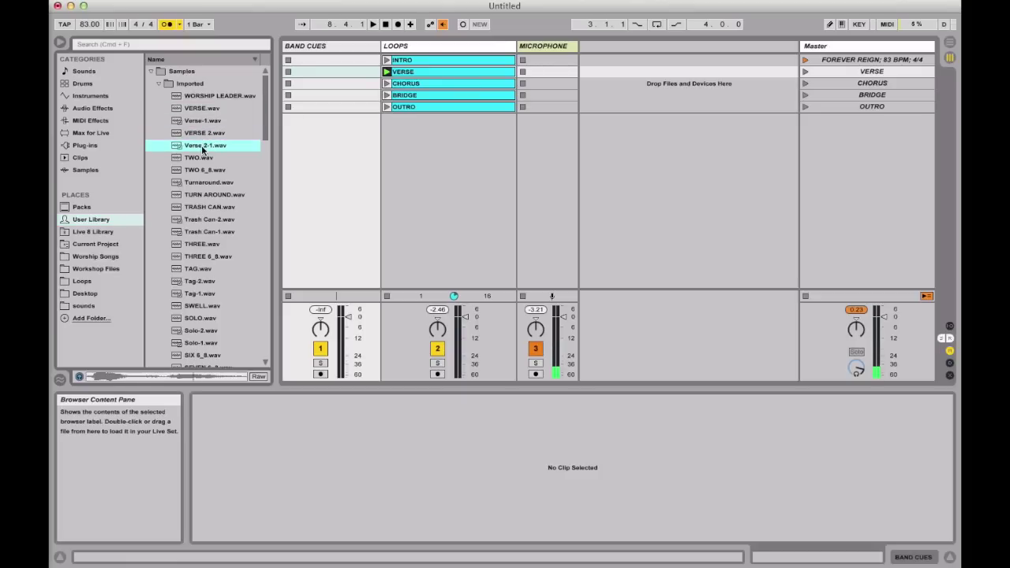
{"action": "left_click", "coordinate": [193, 120]}
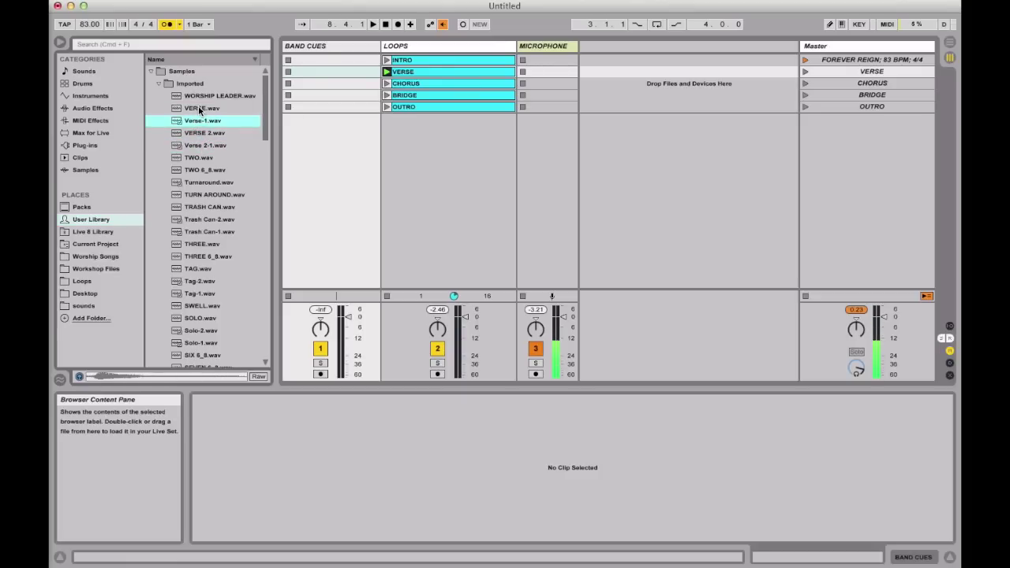
{"action": "left_click", "coordinate": [203, 107]}
{"action": "left_click_drag", "start_coordinate": [188, 109], "coordinate": [337, 73]}
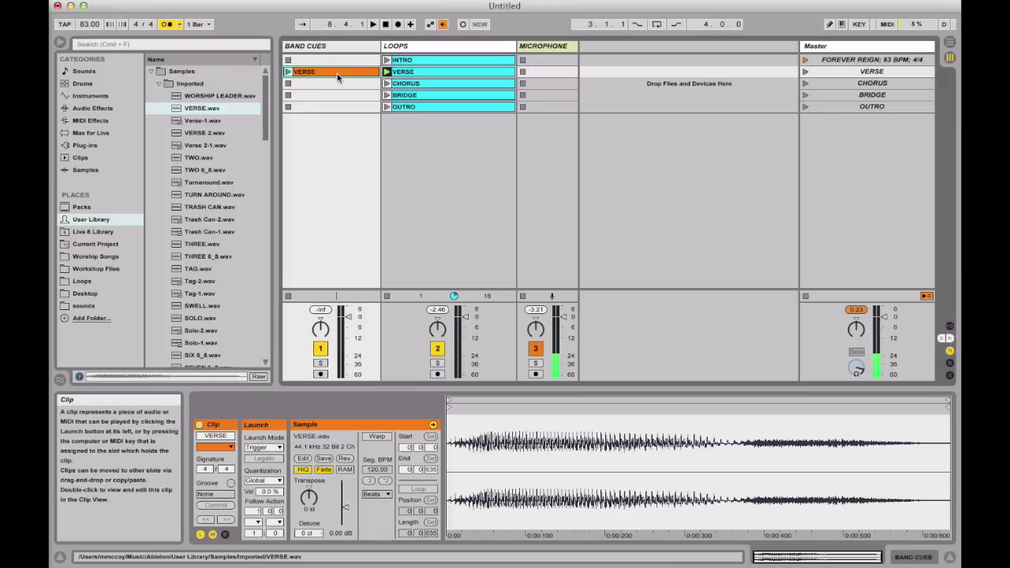
Place CHORUS.wav and BRIDGE.wav on the BAND CUES track in the CHORUS and BRIDGE scenes.
{"action": "scroll", "coordinate": [220, 138], "scroll_direction": "down", "scroll_amount": 5}
{"action": "scroll", "coordinate": [217, 146], "scroll_direction": "down", "scroll_amount": 10}
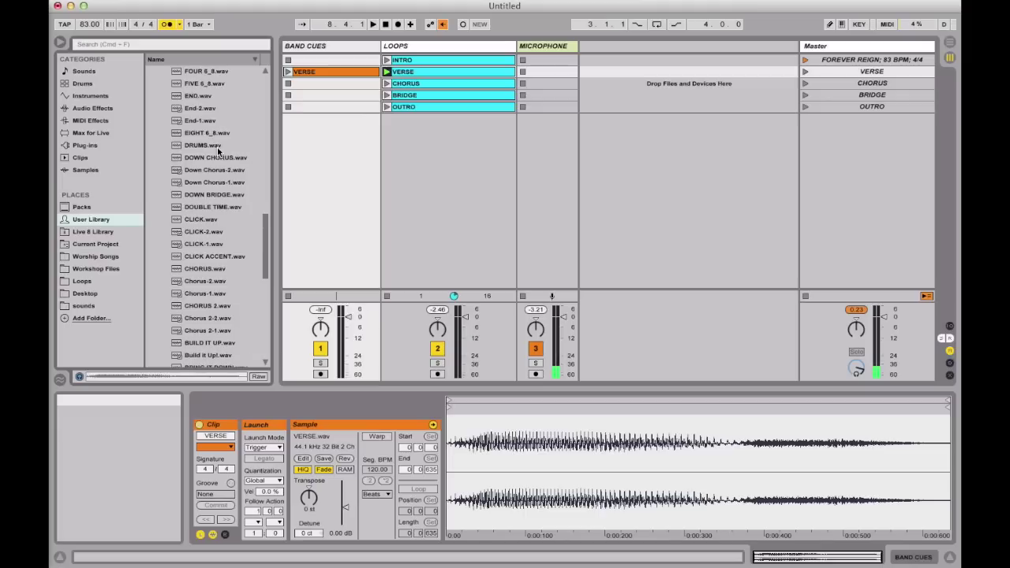
{"action": "left_click_drag", "start_coordinate": [199, 272], "coordinate": [327, 87]}
{"action": "scroll", "coordinate": [234, 225], "scroll_direction": "down", "scroll_amount": 5}
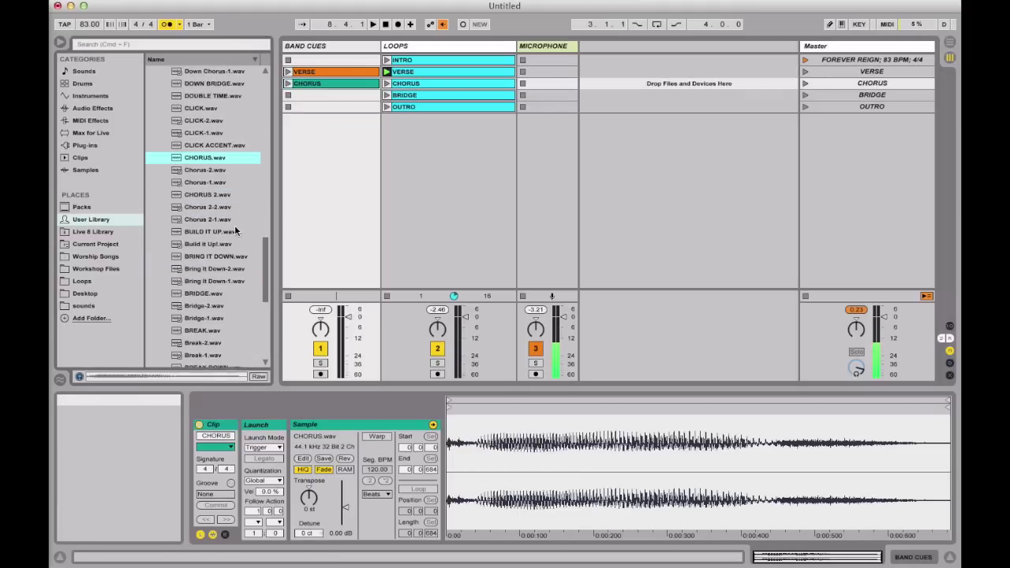
{"action": "left_click", "coordinate": [203, 269]}
{"action": "left_click_drag", "start_coordinate": [195, 271], "coordinate": [335, 95]}
Place OUTRO.wav on the BAND CUES track in the OUTRO scene.
{"action": "scroll", "coordinate": [198, 246], "scroll_direction": "down", "scroll_amount": 5}
{"action": "scroll", "coordinate": [198, 246], "scroll_direction": "up", "scroll_amount": 10}
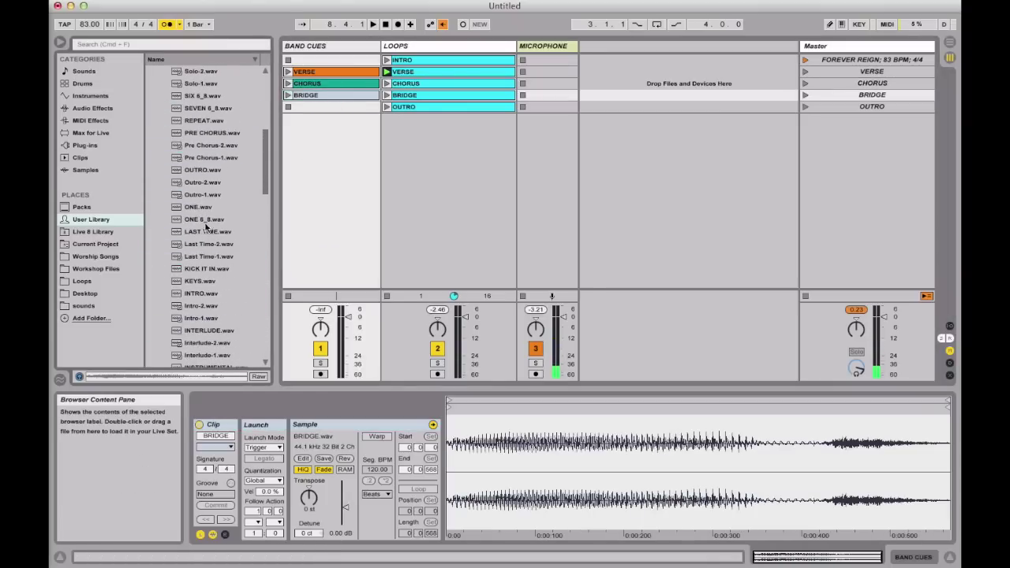
{"action": "left_click_drag", "start_coordinate": [199, 171], "coordinate": [326, 108]}
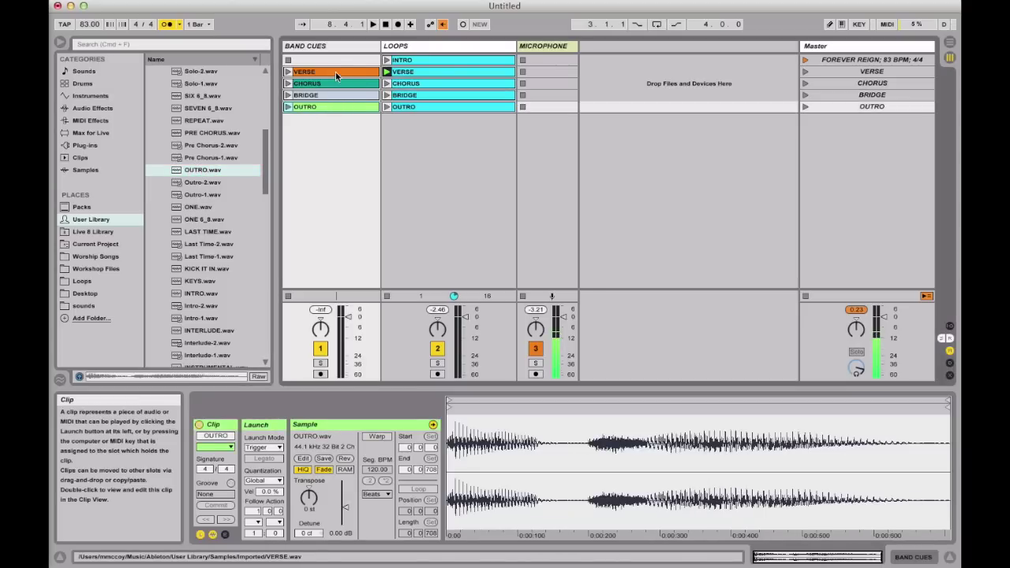
Color all four BAND CUES clips, from VERSE to OUTRO, light purple.
{"action": "left_click", "coordinate": [336, 102], "text": "shift"}
{"action": "right_click", "coordinate": [336, 103]}
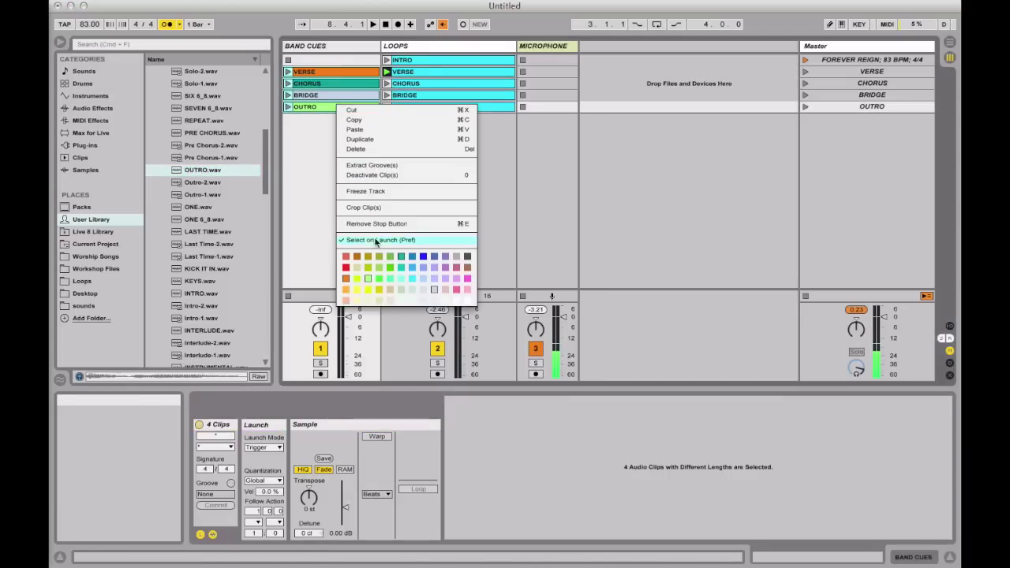
{"action": "left_click", "coordinate": [456, 278]}
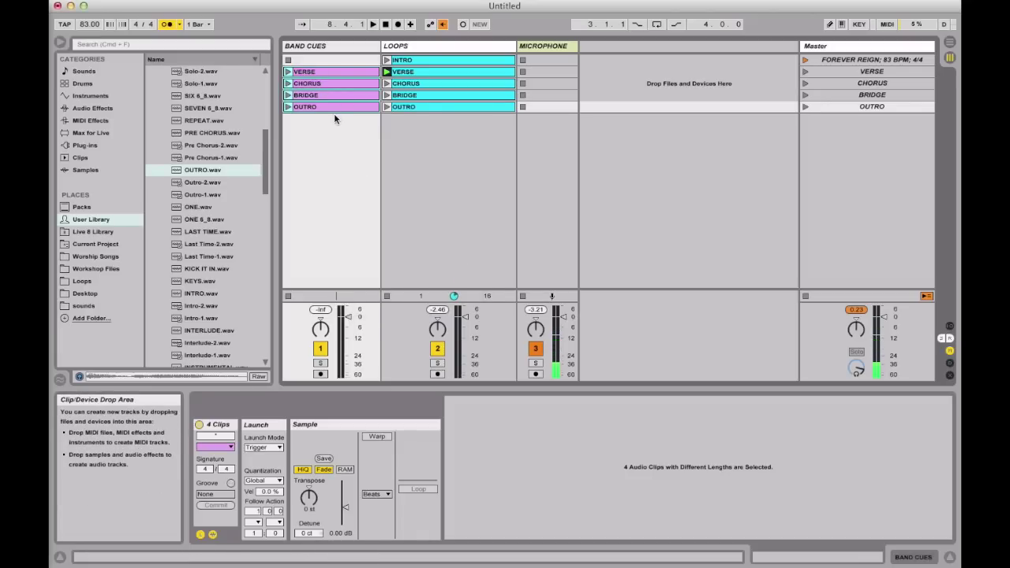
Launch the VERSE and CHORUS scenes with their band cues and check the global quantization choices, keeping 1 Bar.
{"action": "left_click", "coordinate": [805, 72]}
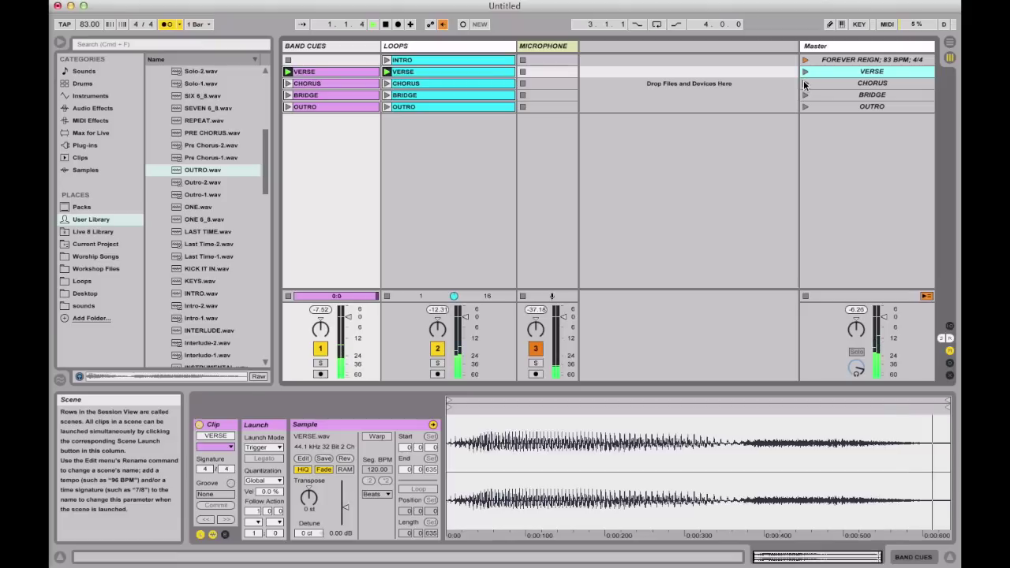
{"action": "left_click", "coordinate": [805, 82]}
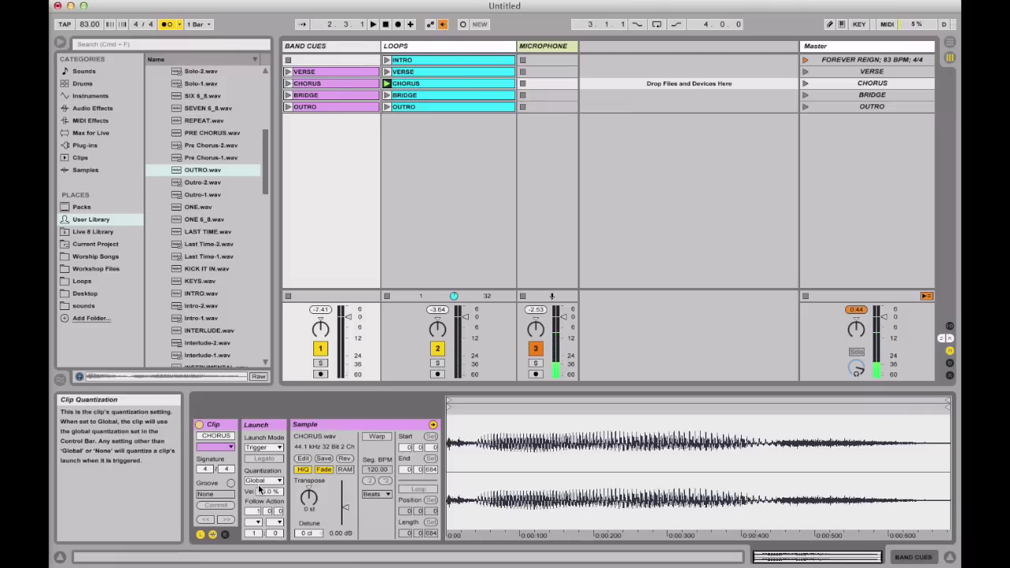
{"action": "left_click", "coordinate": [197, 24]}
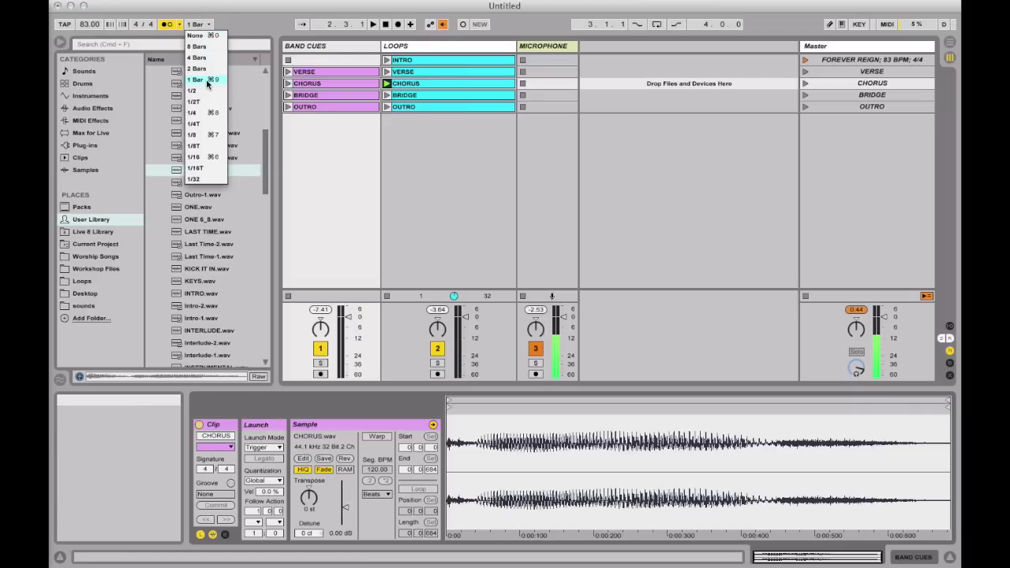
{"action": "left_click", "coordinate": [206, 81]}
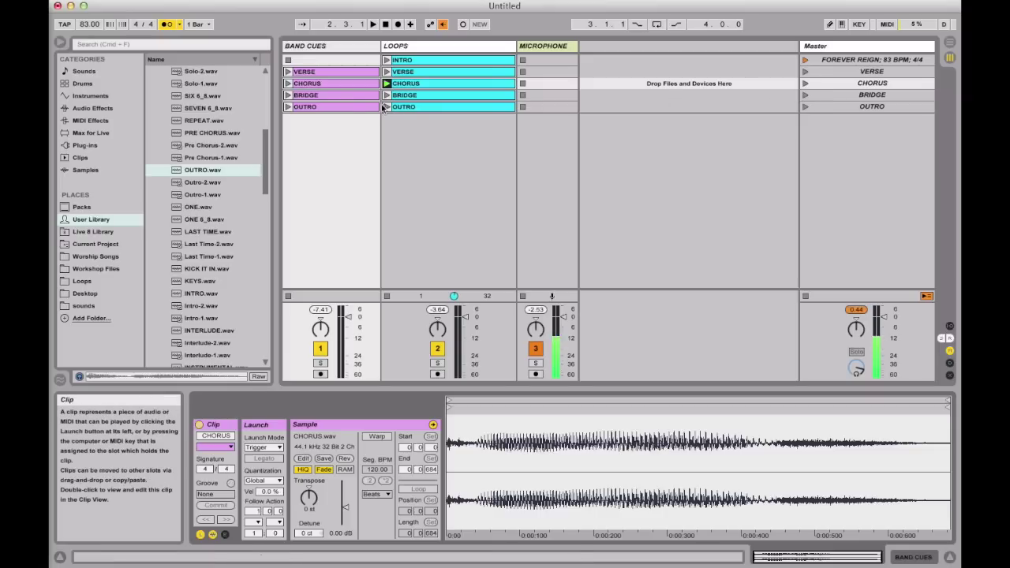
Set the launch quantization of the VERSE and CHORUS clips on the BAND CUES track to None.
{"action": "left_click", "coordinate": [339, 72]}
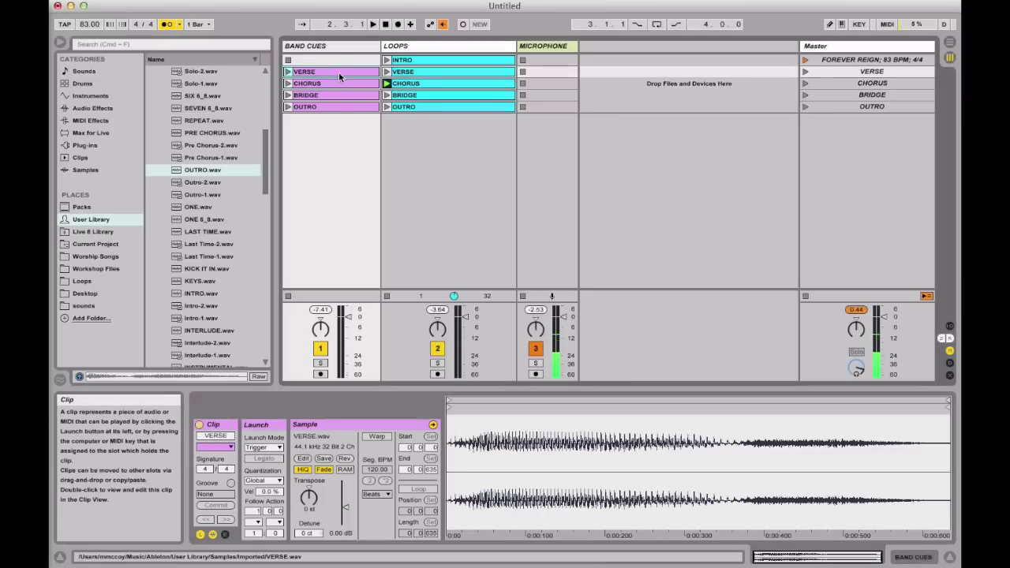
{"action": "left_click", "coordinate": [261, 481]}
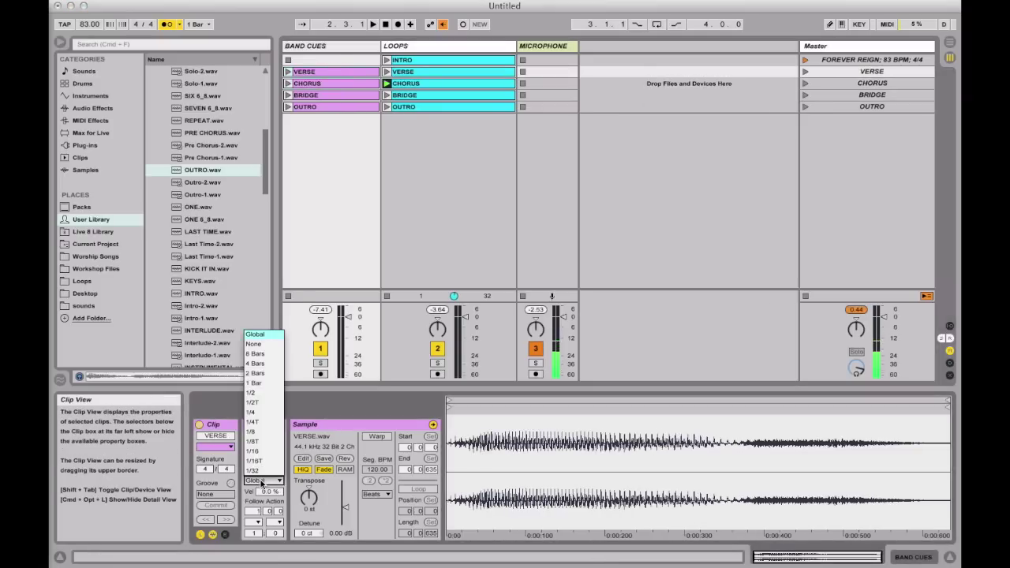
{"action": "left_click", "coordinate": [260, 345]}
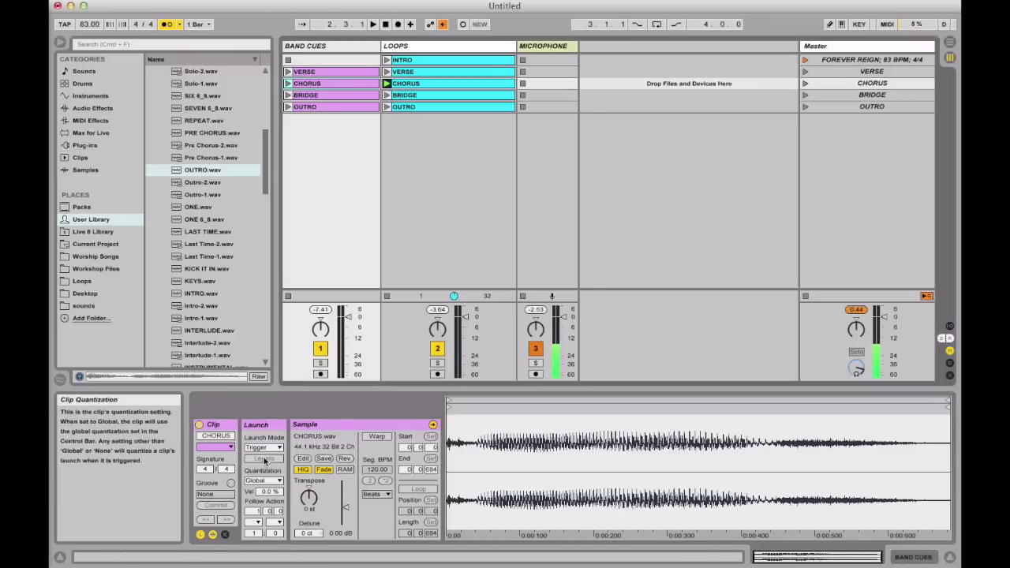
{"action": "left_click", "coordinate": [262, 482]}
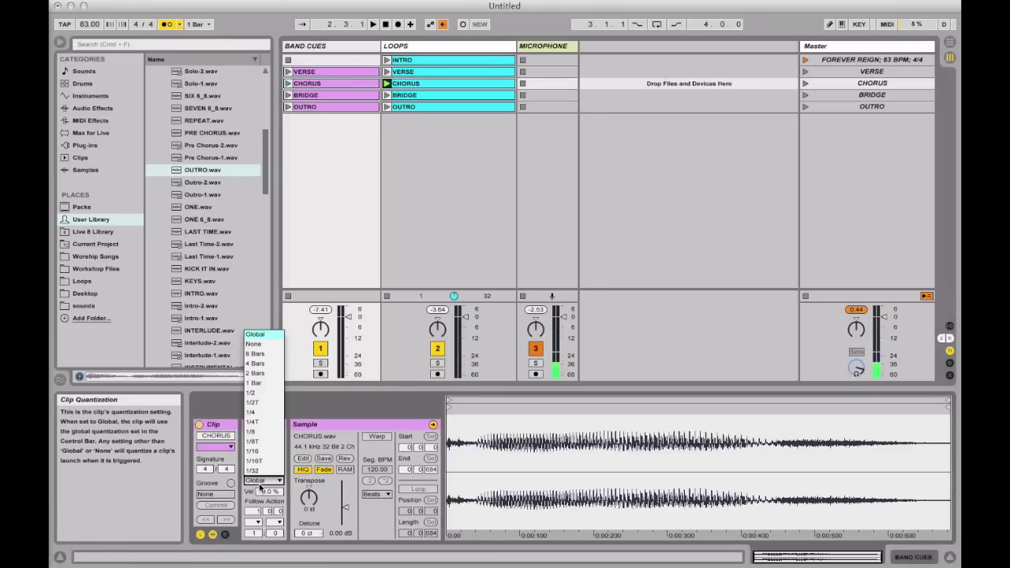
{"action": "left_click", "coordinate": [264, 335]}
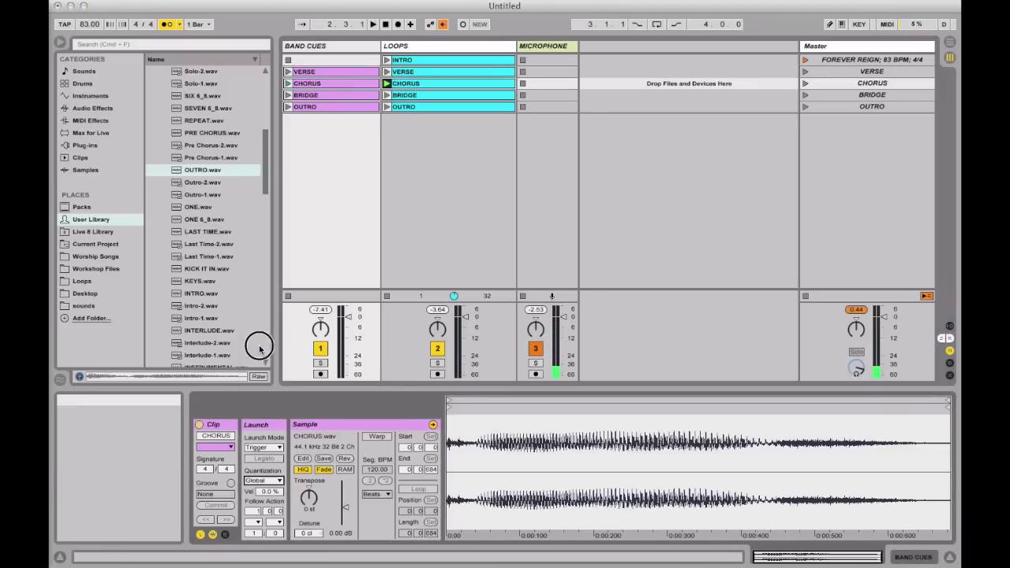
Set the launch quantization of the BRIDGE and OUTRO clips on the BAND CUES track to None.
{"action": "left_click", "coordinate": [306, 95]}
{"action": "left_click", "coordinate": [307, 106], "text": "shift"}
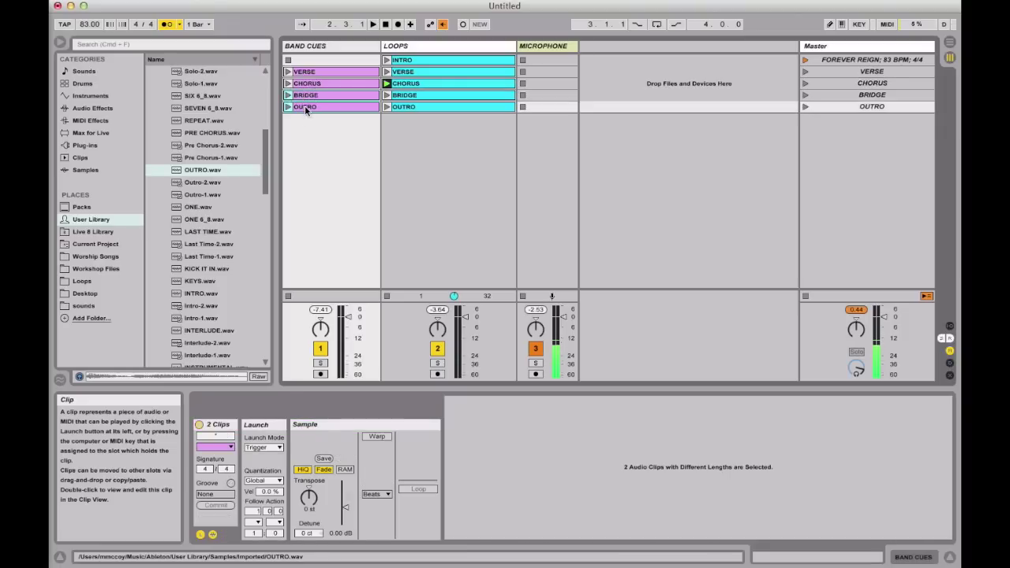
{"action": "left_click", "coordinate": [262, 481]}
{"action": "left_click", "coordinate": [257, 340]}
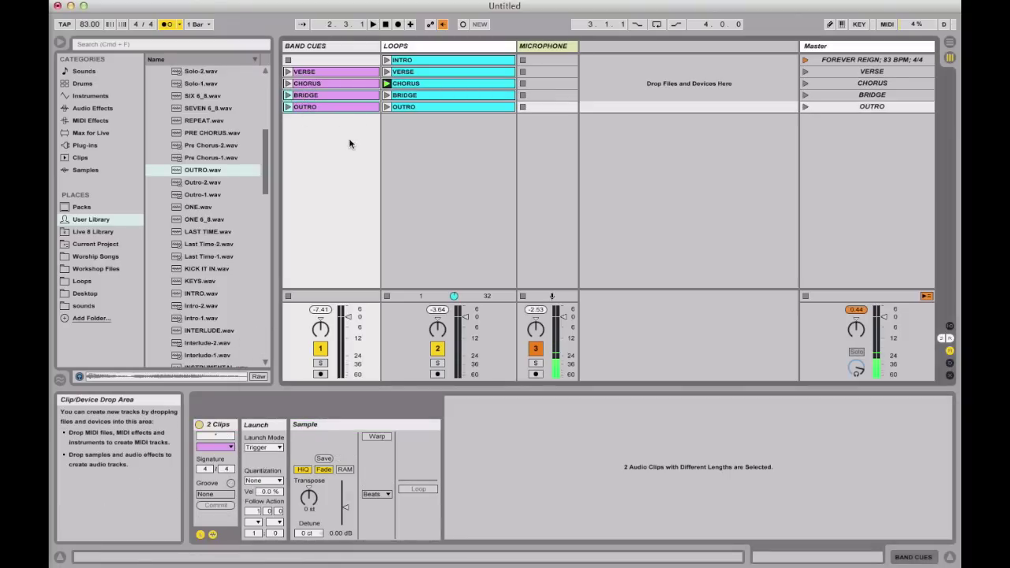
Compare the launch quantization of the INTRO, VERSE and CHORUS loops with that of the CHORUS and BRIDGE band cues.
{"action": "left_click", "coordinate": [418, 61]}
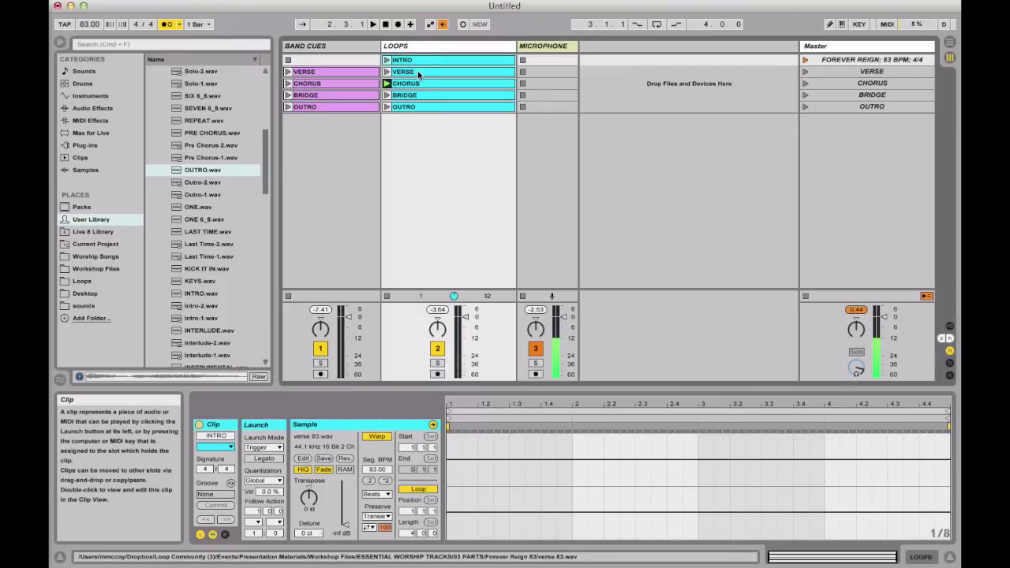
{"action": "left_click", "coordinate": [418, 73]}
{"action": "left_click", "coordinate": [418, 82]}
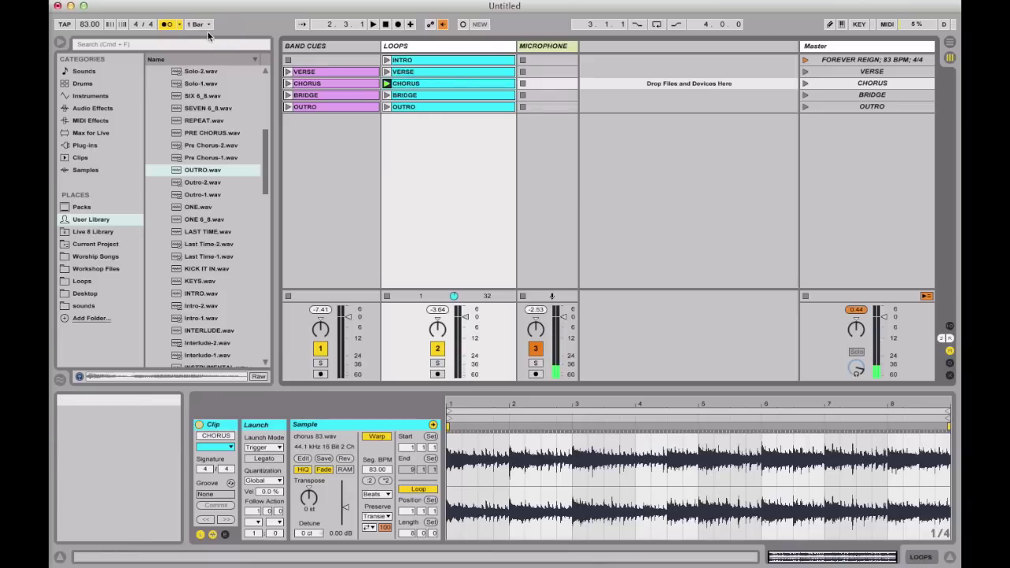
{"action": "left_click", "coordinate": [330, 83]}
{"action": "left_click", "coordinate": [332, 95]}
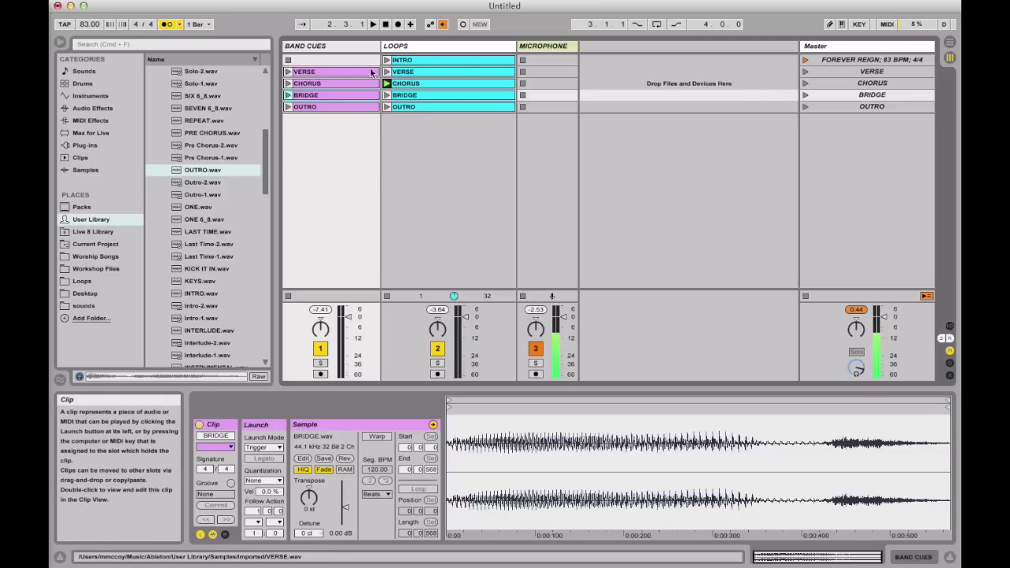
Play the song by launching the FOREVER REIGN, VERSE, CHORUS and BRIDGE scenes in turn, returning to CHORUS.
{"action": "left_click", "coordinate": [804, 61]}
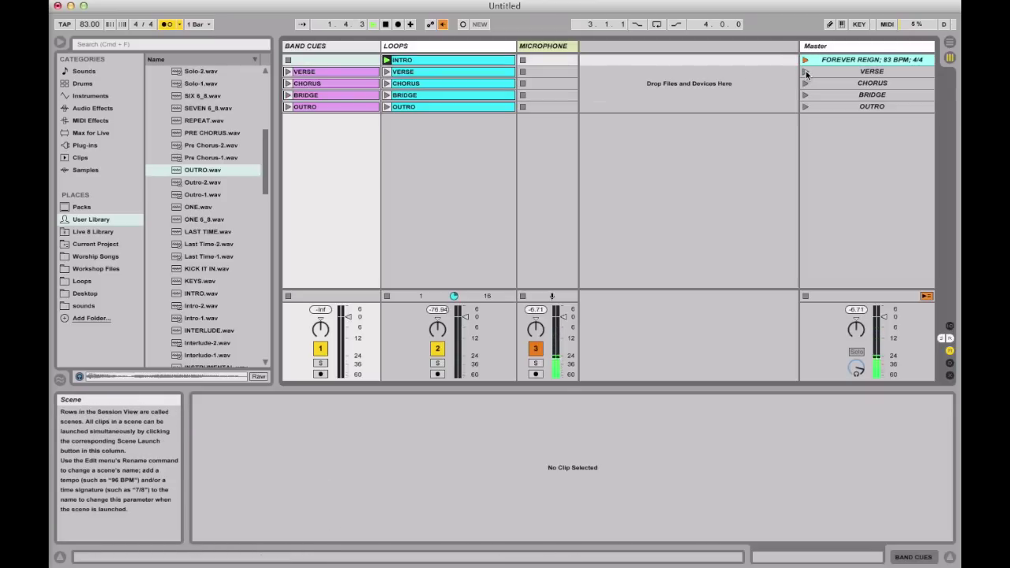
{"action": "left_click", "coordinate": [806, 72]}
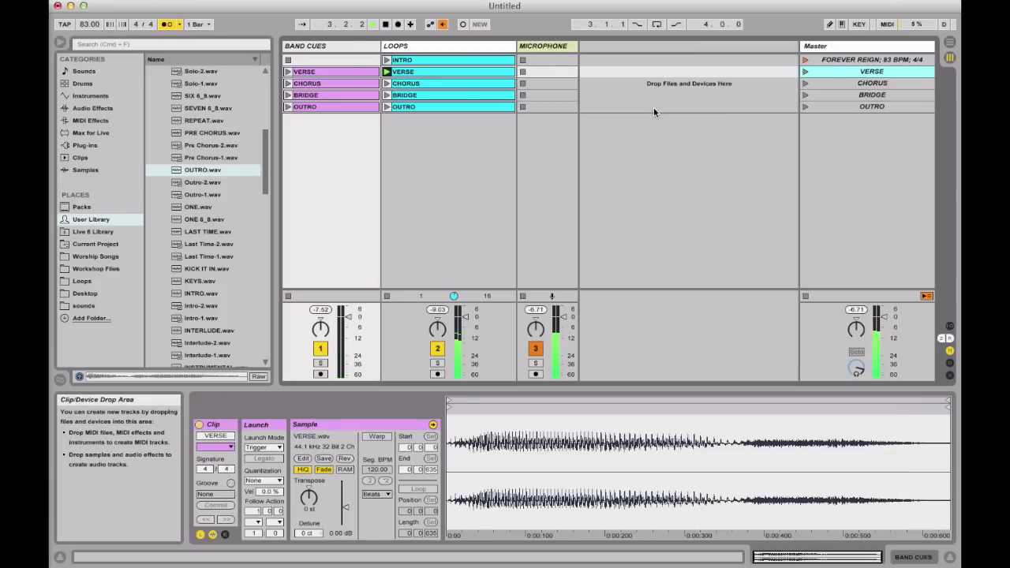
{"action": "left_click", "coordinate": [806, 83]}
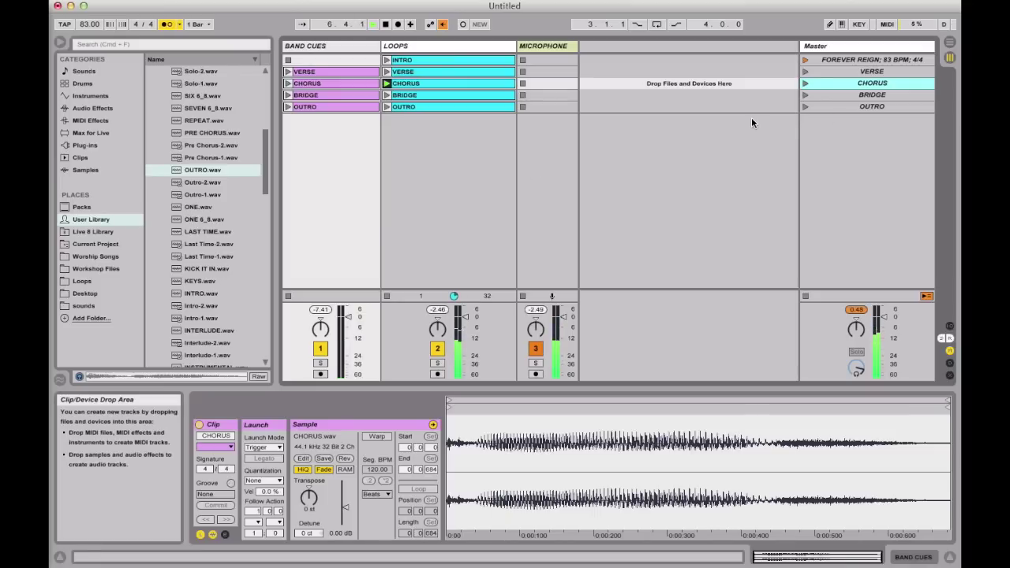
{"action": "left_click", "coordinate": [806, 96]}
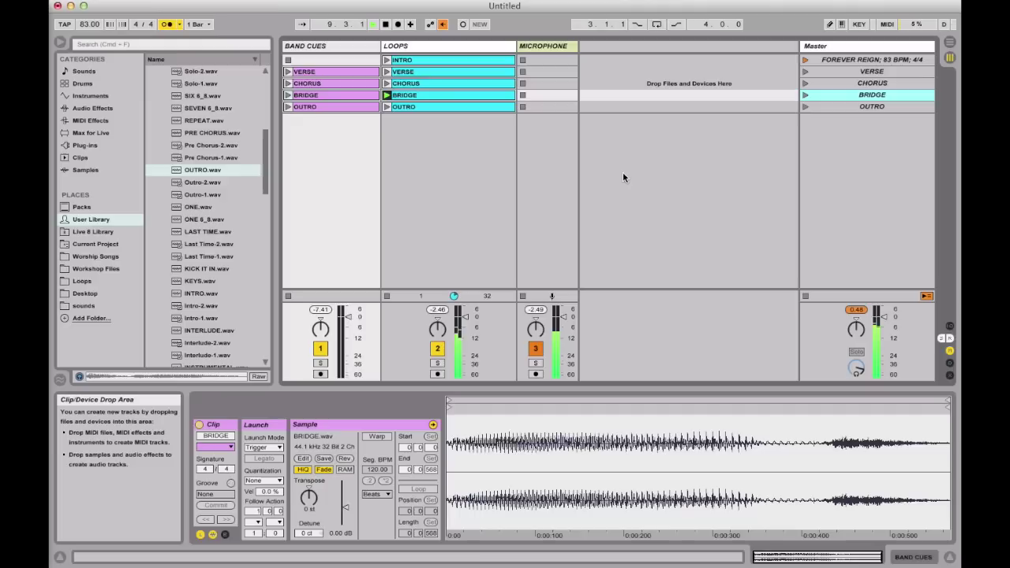
{"action": "left_click", "coordinate": [806, 83]}
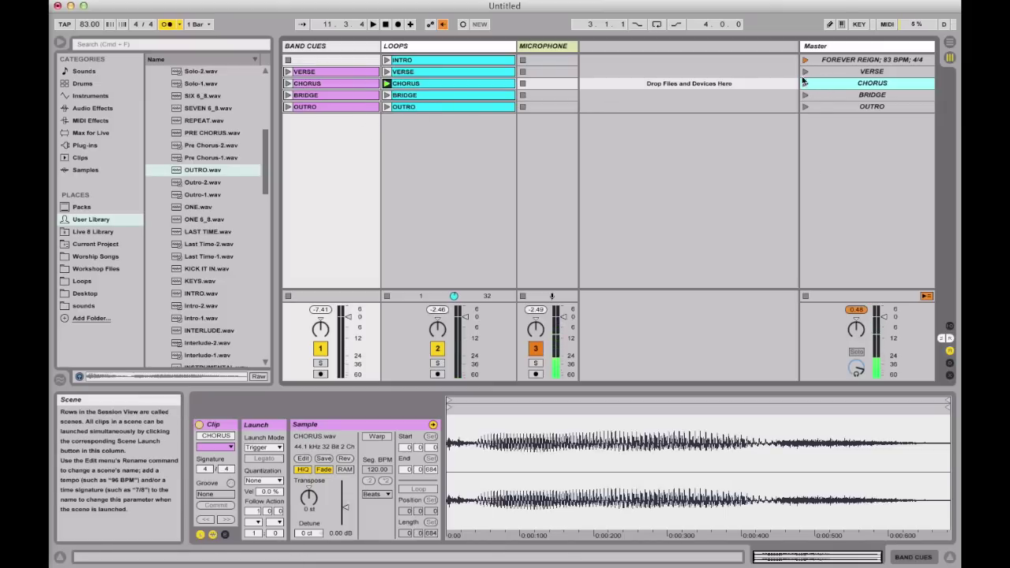
Examine the clip settings of the VERSE, BRIDGE and OUTRO loops on the LOOPS track.
{"action": "left_click", "coordinate": [442, 74]}
{"action": "left_click", "coordinate": [442, 95]}
{"action": "left_click", "coordinate": [443, 107]}
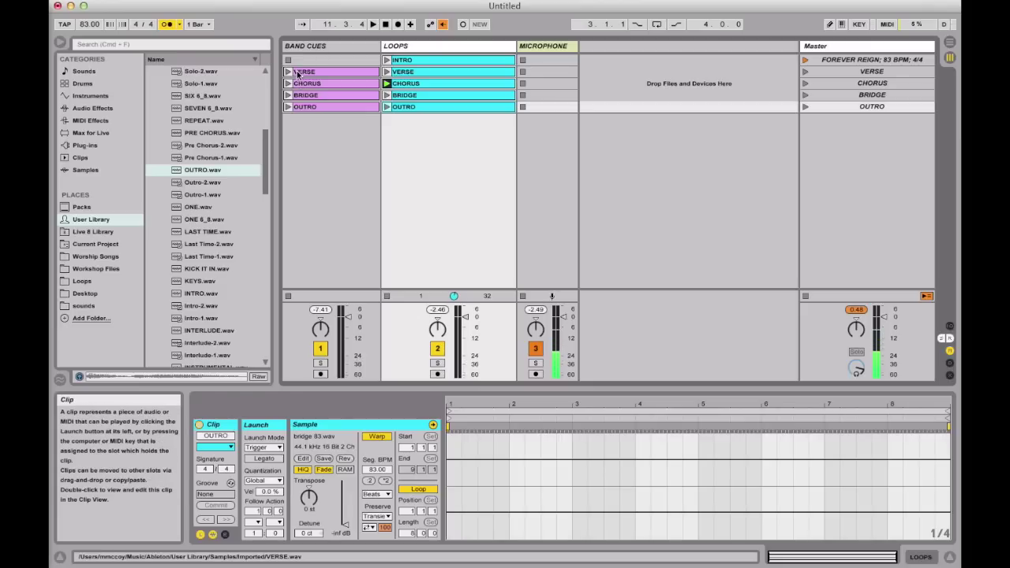
Delete the BAND CUES audio track and insert a new MIDI track.
{"action": "left_click", "coordinate": [314, 48]}
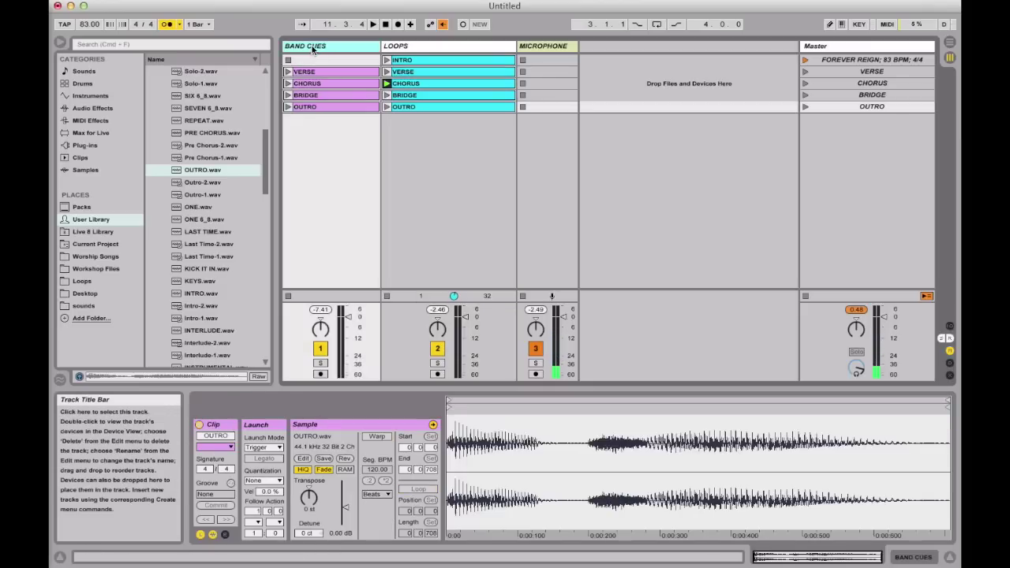
{"action": "key", "text": "Delete"}
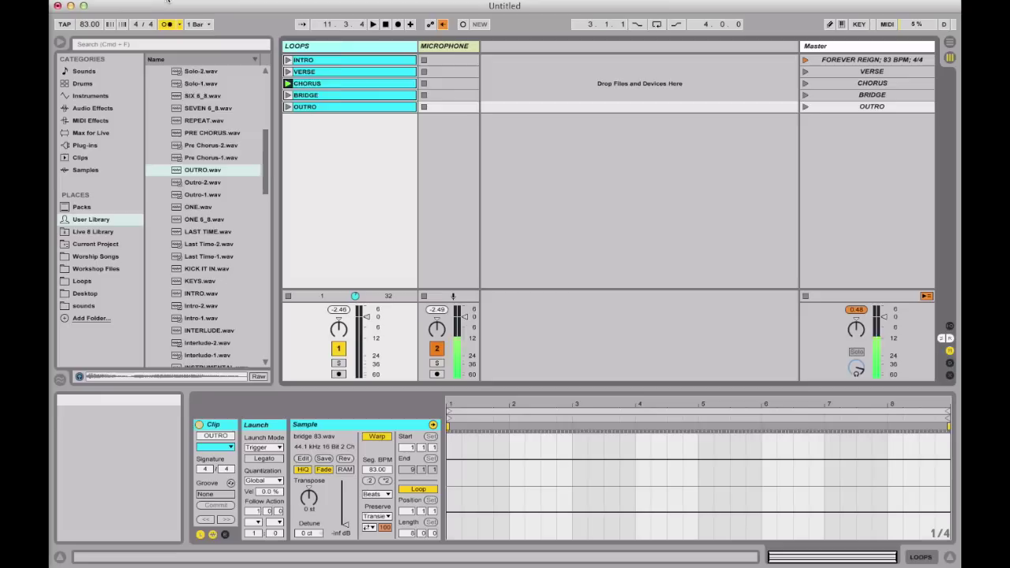
{"action": "left_click", "coordinate": [170, 5]}
{"action": "left_click", "coordinate": [191, 57]}
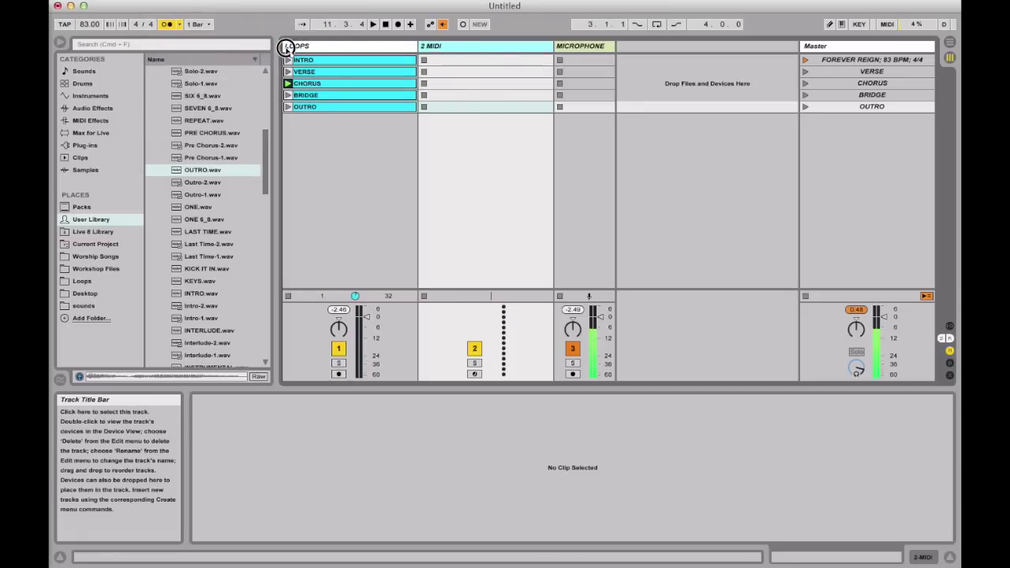
Name the MIDI track BAND CUES, place it before LOOPS and narrow its column.
{"action": "key", "text": "super+r"}
{"action": "type", "text": "BAMD CU"}
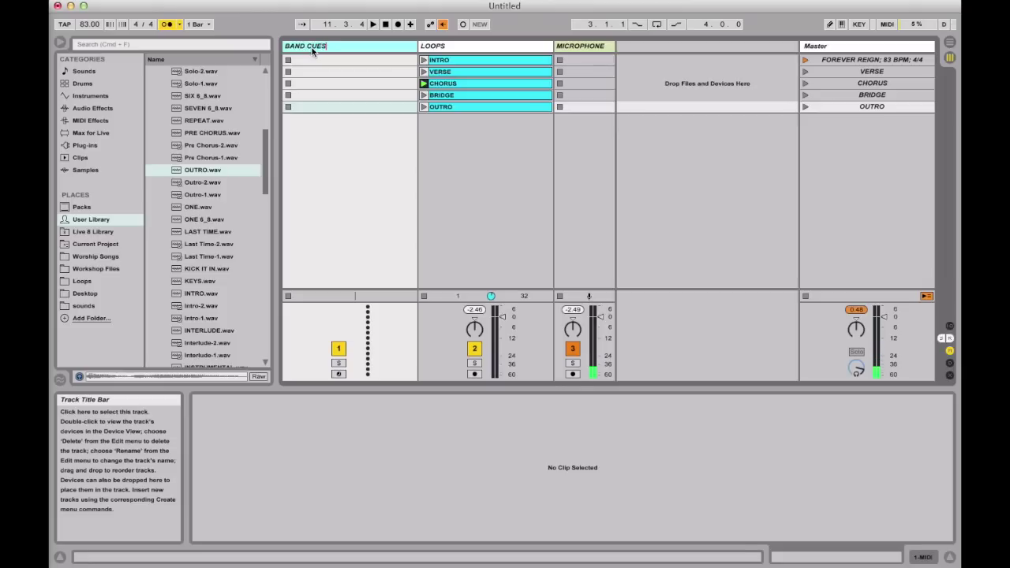
{"action": "type", "text": "ES"}
{"action": "key", "text": "Return"}
{"action": "left_click_drag", "start_coordinate": [418, 49], "coordinate": [385, 48]}
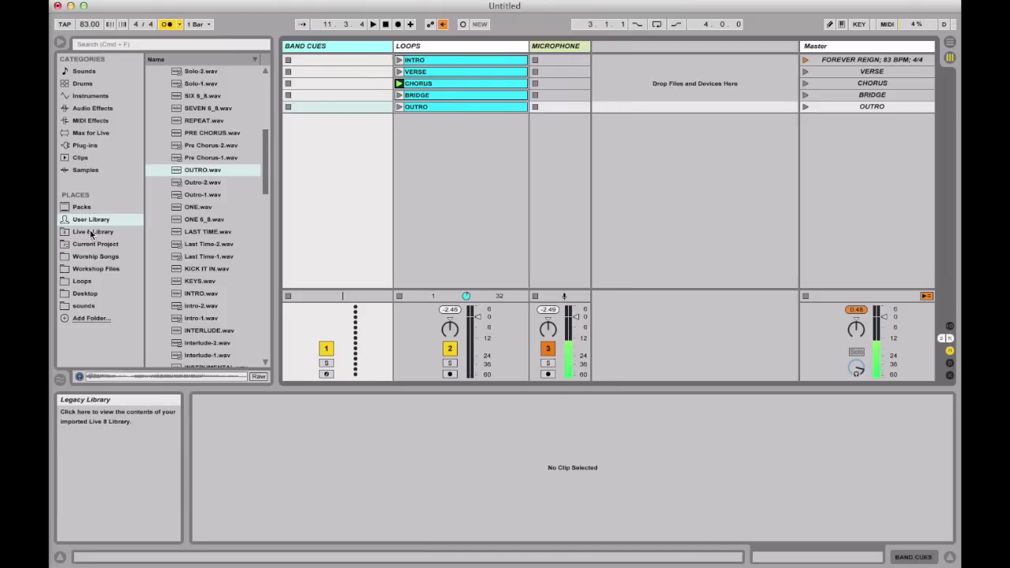
Place VERSE.alc from the User Library's CUES folder on the BAND CUES track in the VERSE scene.
{"action": "scroll", "coordinate": [169, 326], "scroll_direction": "down", "scroll_amount": 15}
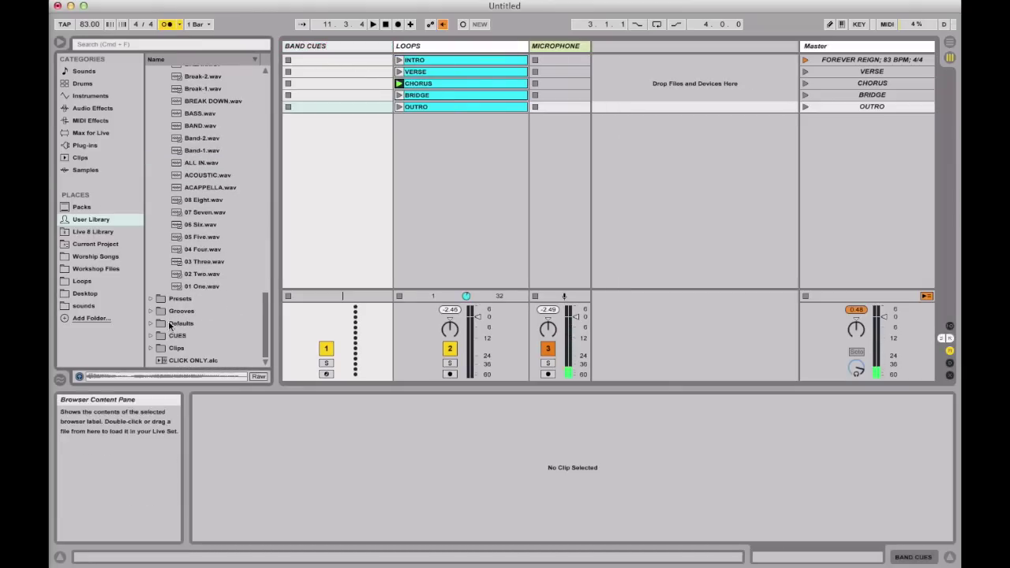
{"action": "left_click", "coordinate": [177, 335]}
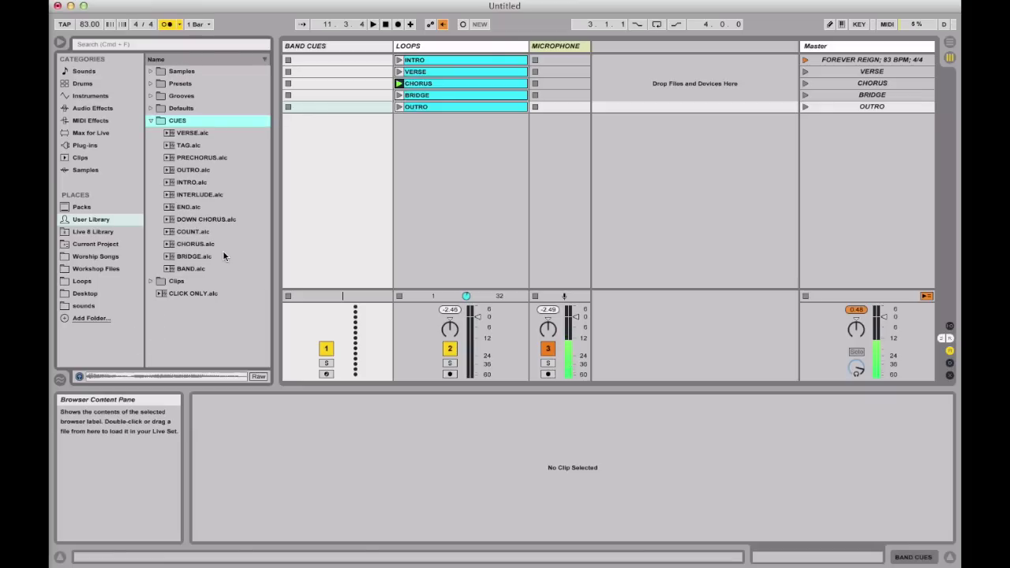
{"action": "left_click", "coordinate": [194, 135]}
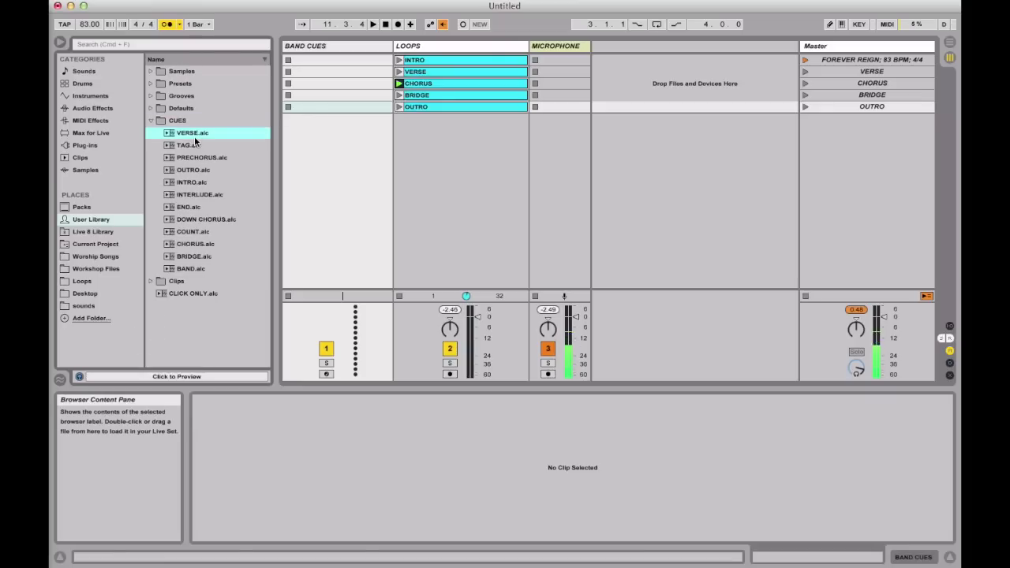
{"action": "left_click_drag", "start_coordinate": [188, 141], "coordinate": [322, 76]}
Examine the VERSE cue clip's notes in an enlarged note editor while playing the VERSE scene.
{"action": "double_click", "coordinate": [327, 72]}
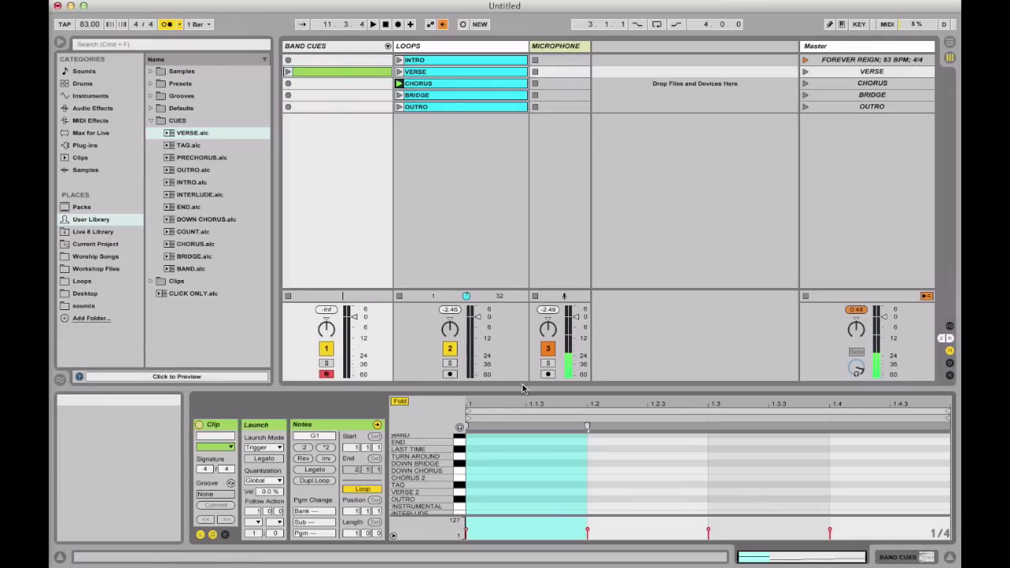
{"action": "left_click_drag", "start_coordinate": [521, 385], "coordinate": [521, 268]}
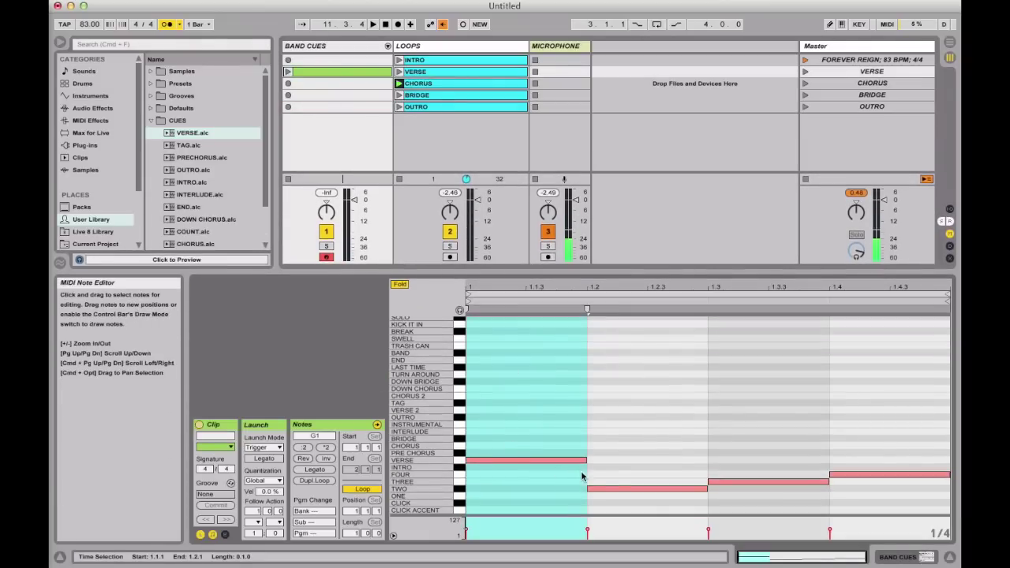
{"action": "left_click", "coordinate": [805, 72]}
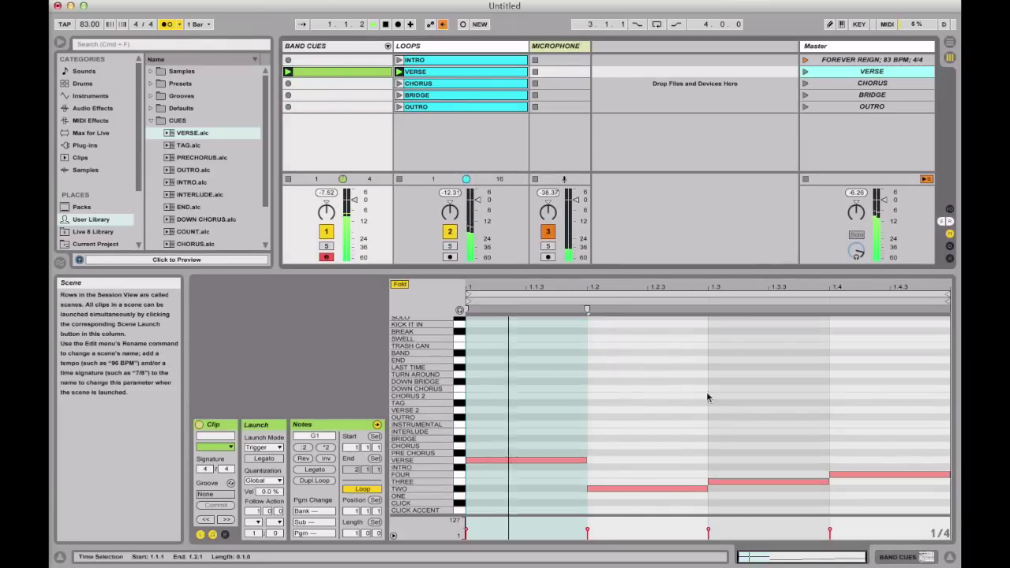
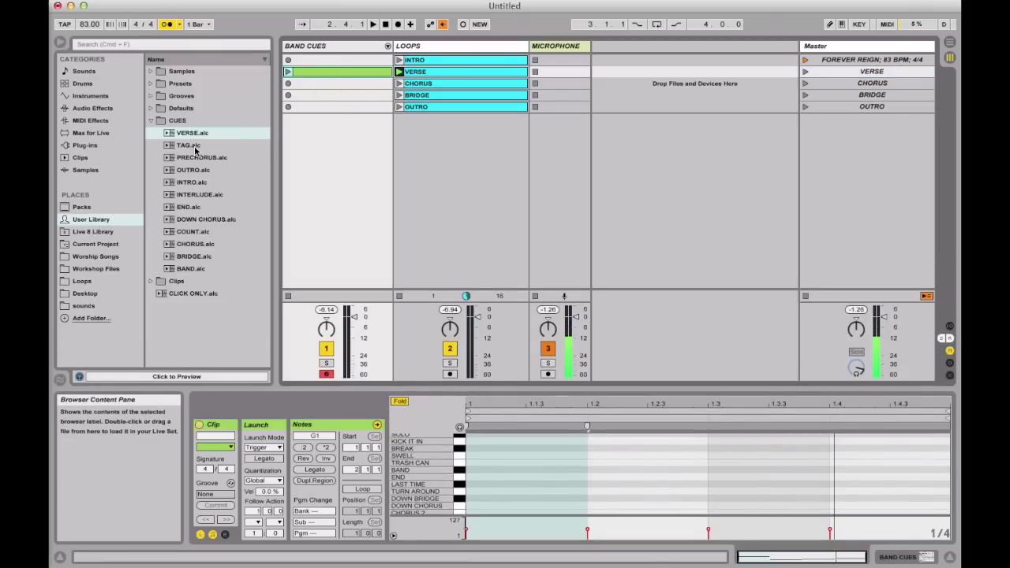
Place CHORUS.alc and BRIDGE.alc in their matching scenes on the BAND CUES track and turn off looping for both clips.
{"action": "left_click_drag", "start_coordinate": [189, 244], "coordinate": [330, 87]}
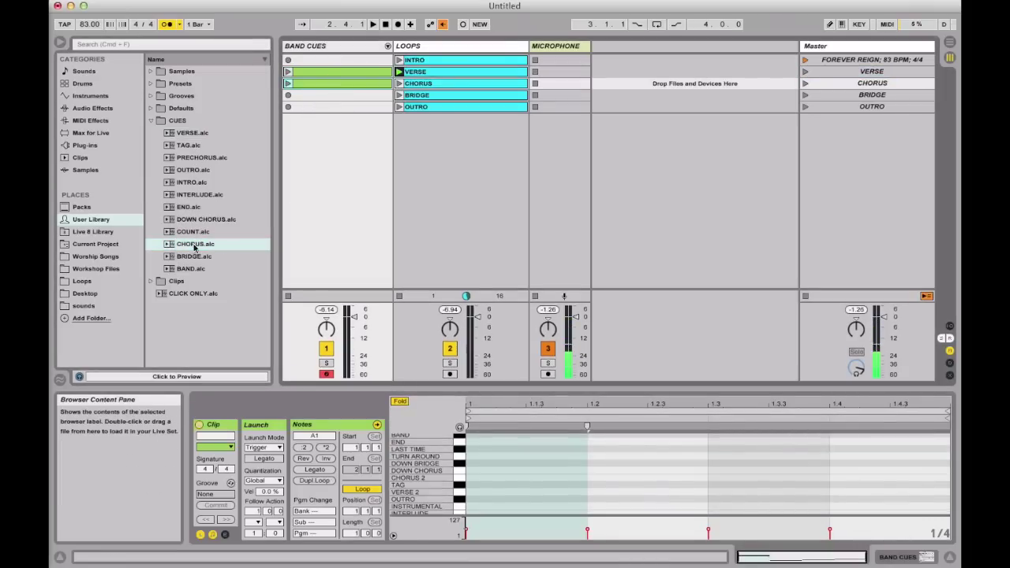
{"action": "left_click_drag", "start_coordinate": [193, 257], "coordinate": [347, 93]}
{"action": "left_click", "coordinate": [347, 91], "text": "shift"}
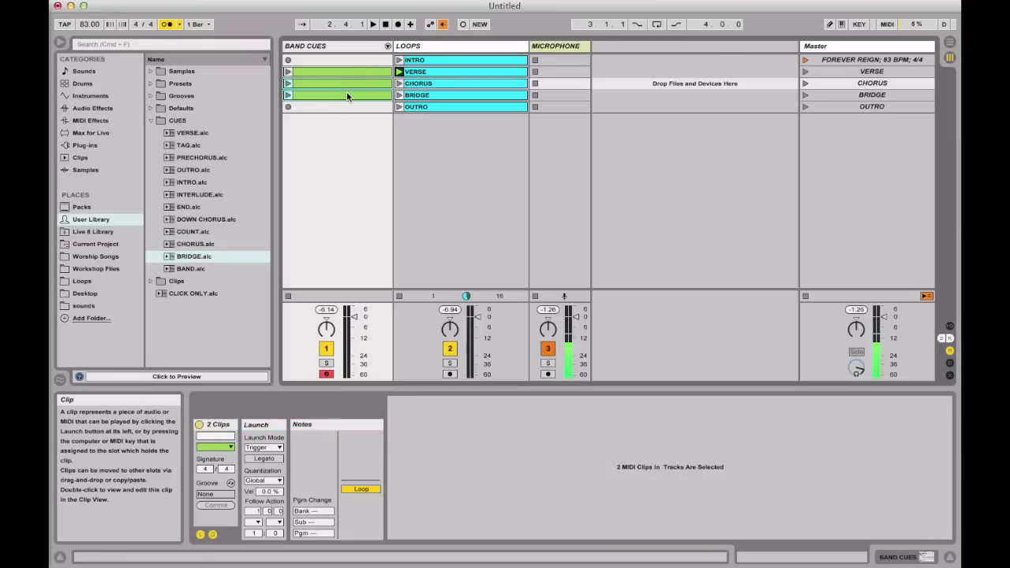
{"action": "left_click", "coordinate": [362, 491]}
Set the launch quantization of the VERSE, CHORUS and BRIDGE clips on the BAND CUES track to 1 Bar.
{"action": "left_click", "coordinate": [354, 74]}
{"action": "left_click", "coordinate": [354, 89]}
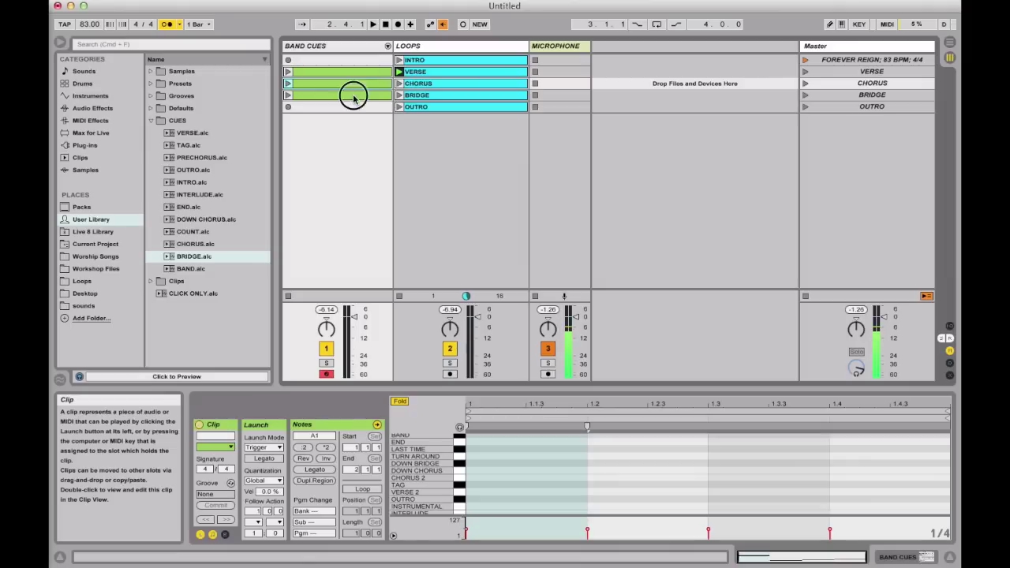
{"action": "left_click", "coordinate": [354, 74]}
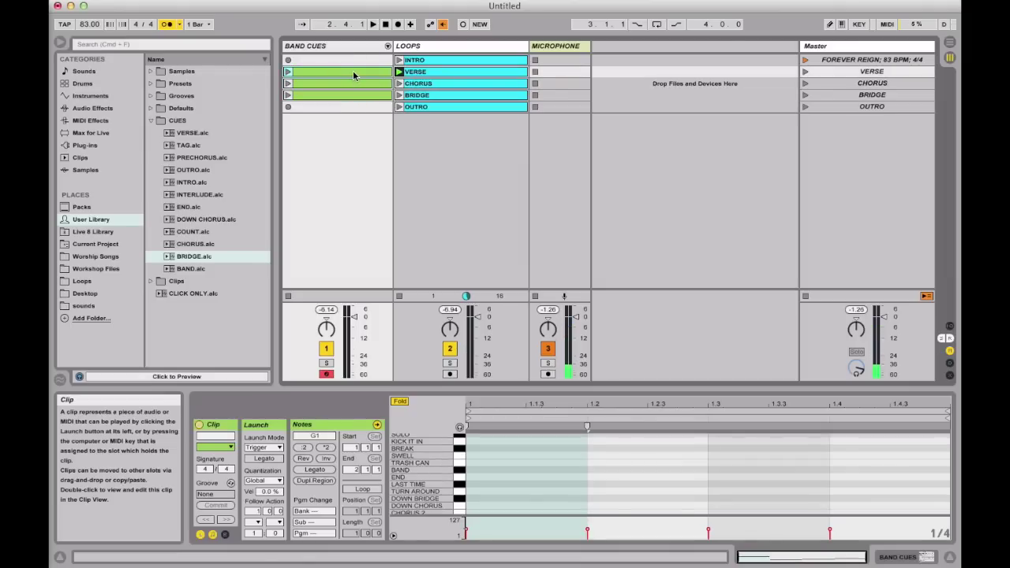
{"action": "left_click", "coordinate": [265, 480]}
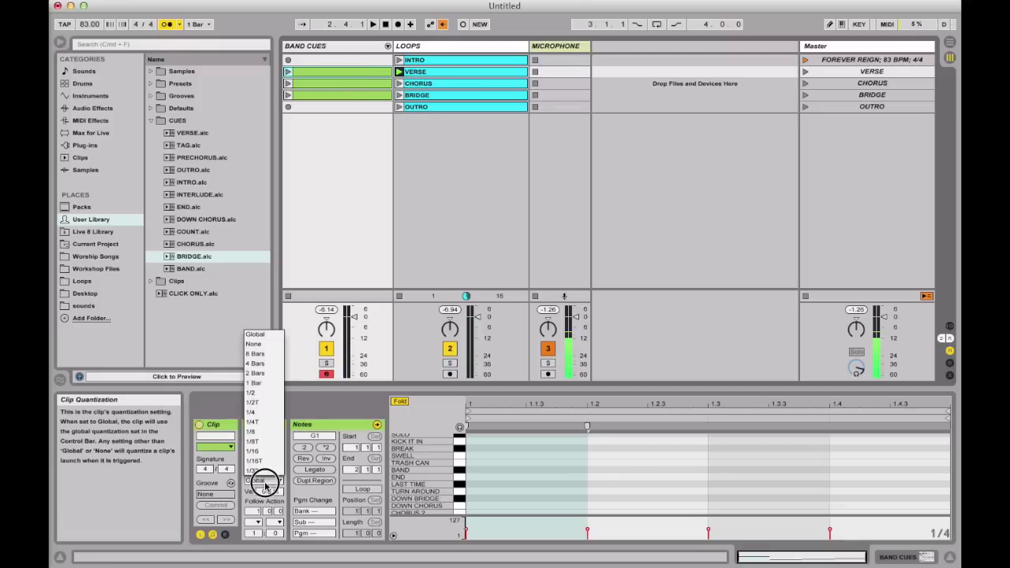
{"action": "left_click", "coordinate": [260, 383]}
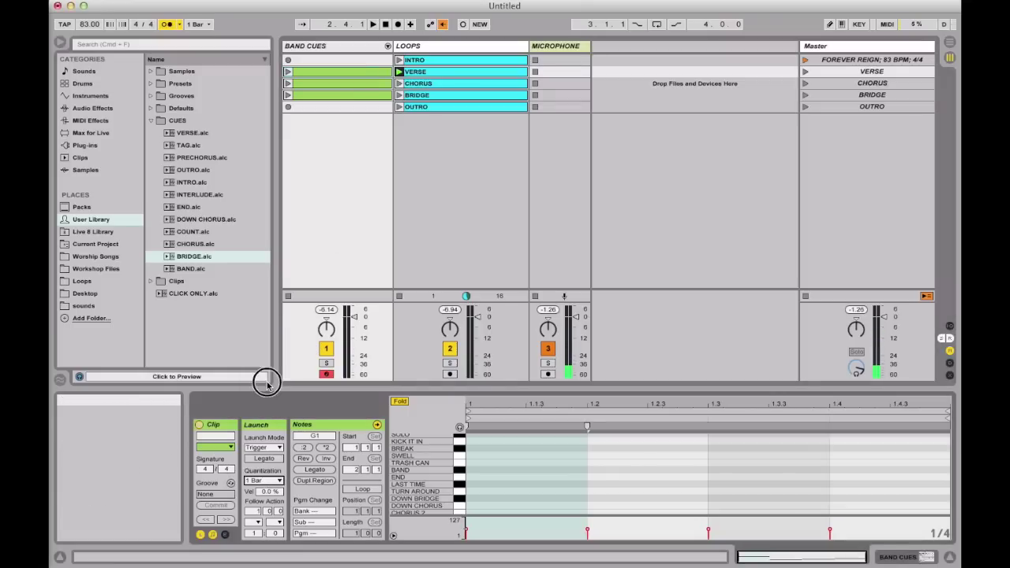
{"action": "left_click", "coordinate": [265, 480]}
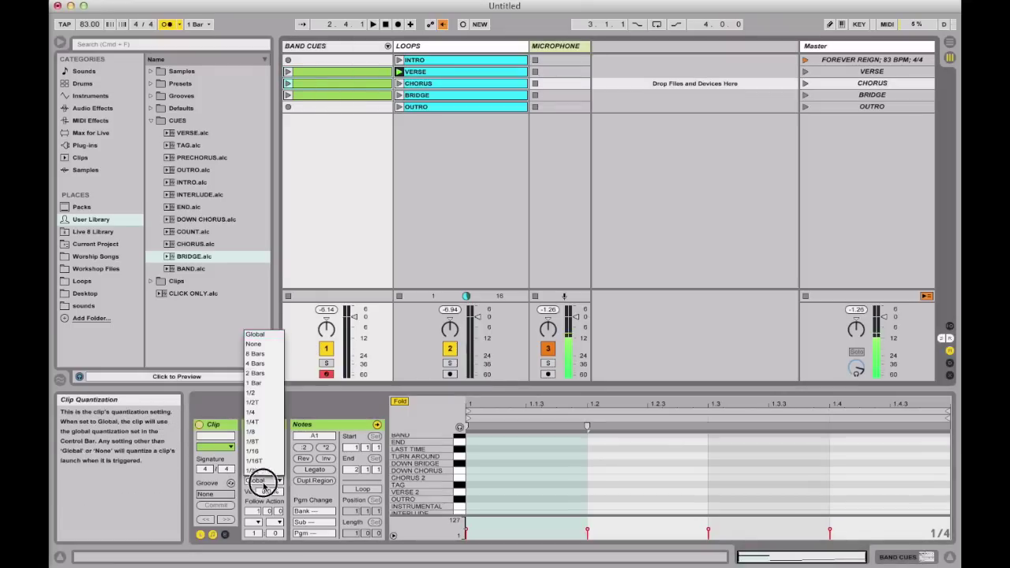
{"action": "left_click", "coordinate": [267, 383]}
{"action": "left_click", "coordinate": [343, 93]}
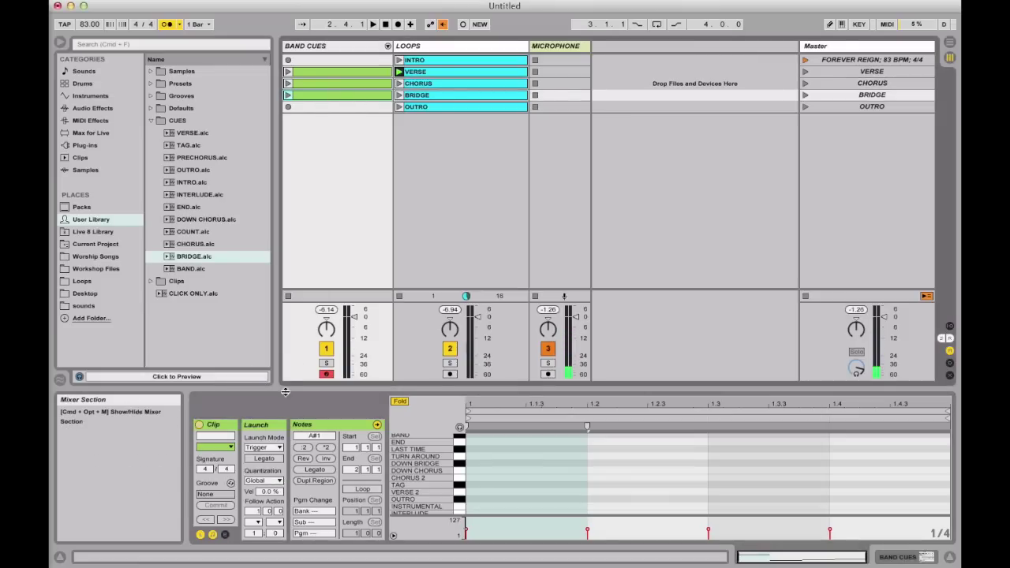
{"action": "left_click", "coordinate": [263, 480]}
{"action": "left_click", "coordinate": [255, 383]}
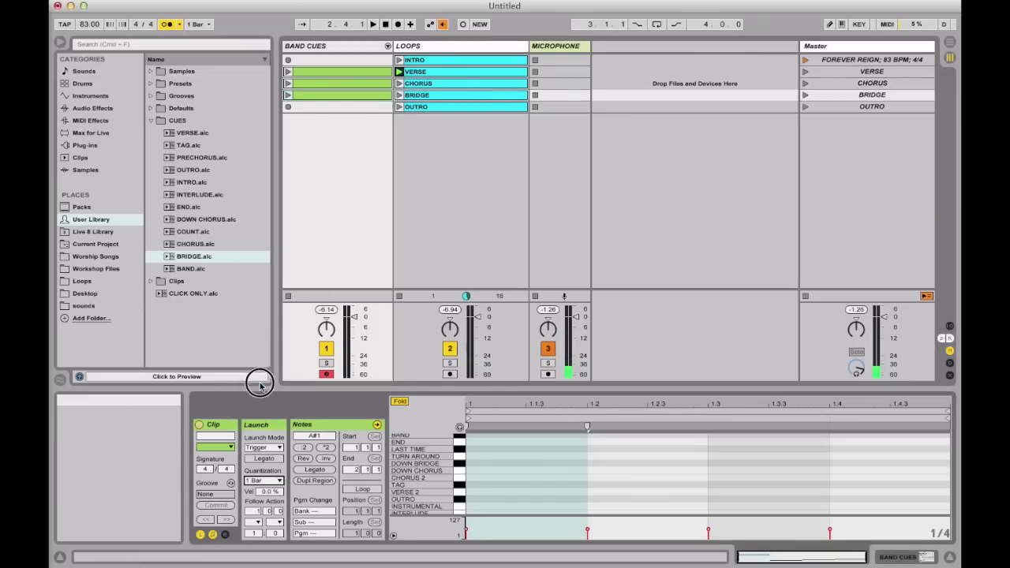
Set the global quantization to 2 Bars.
{"action": "left_click", "coordinate": [442, 93]}
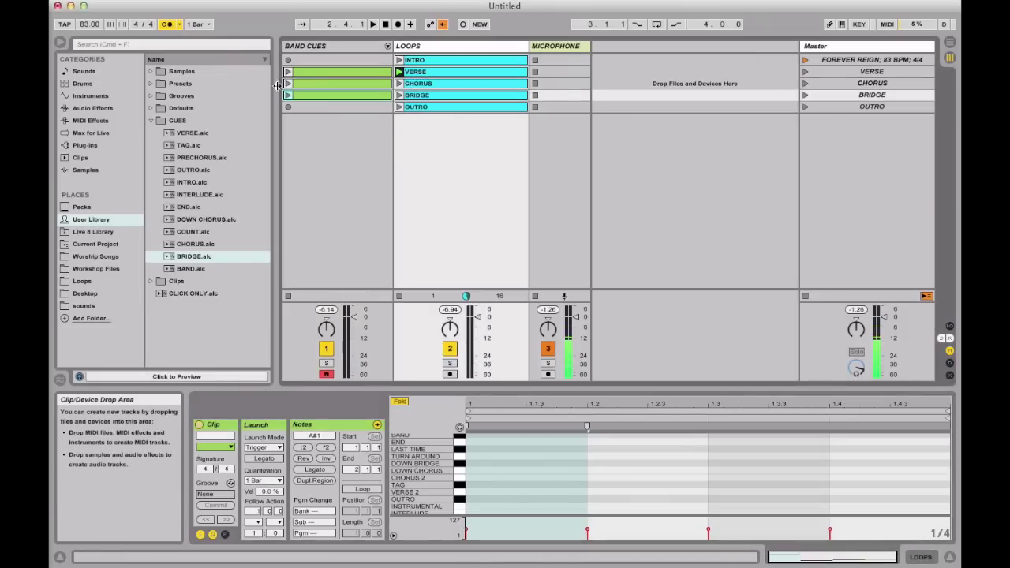
{"action": "left_click", "coordinate": [207, 24]}
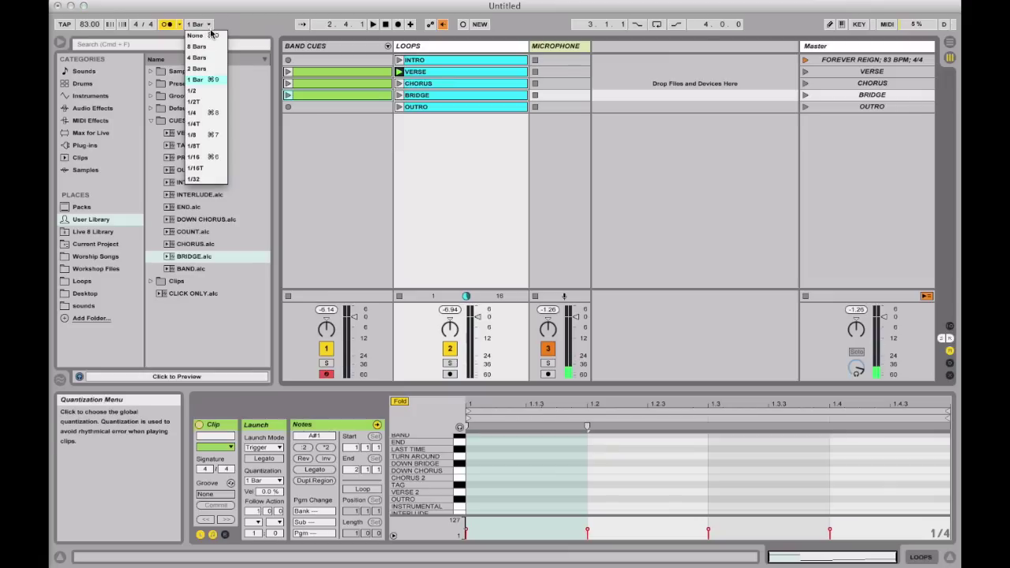
{"action": "left_click", "coordinate": [209, 70]}
{"action": "left_click", "coordinate": [333, 142]}
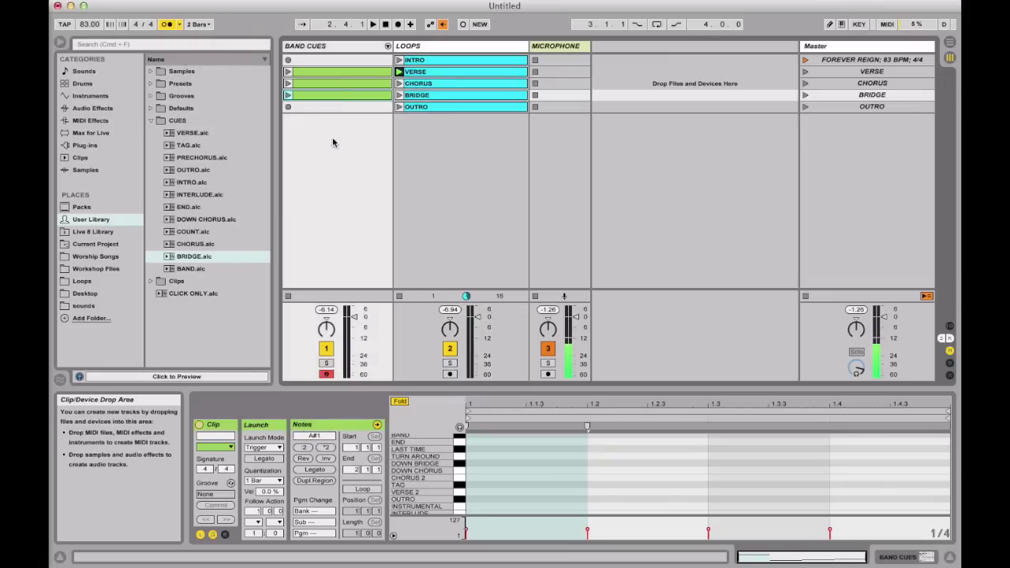
Check the launch quantization of the cue clips on BAND CUES and of the INTRO through OUTRO clips on the LOOPS track.
{"action": "left_click", "coordinate": [331, 70]}
{"action": "key", "text": "Down"}
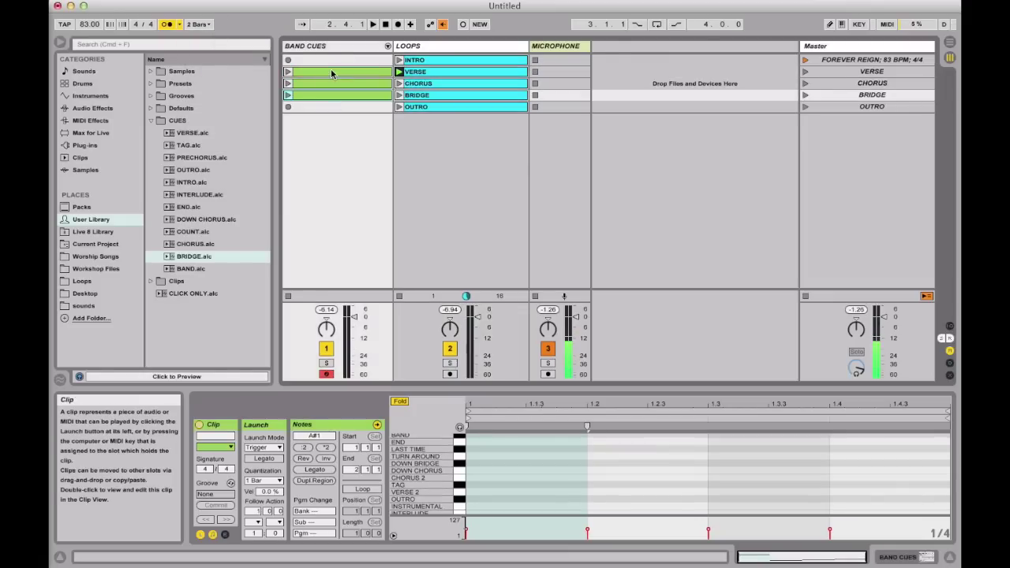
{"action": "left_click", "coordinate": [332, 76]}
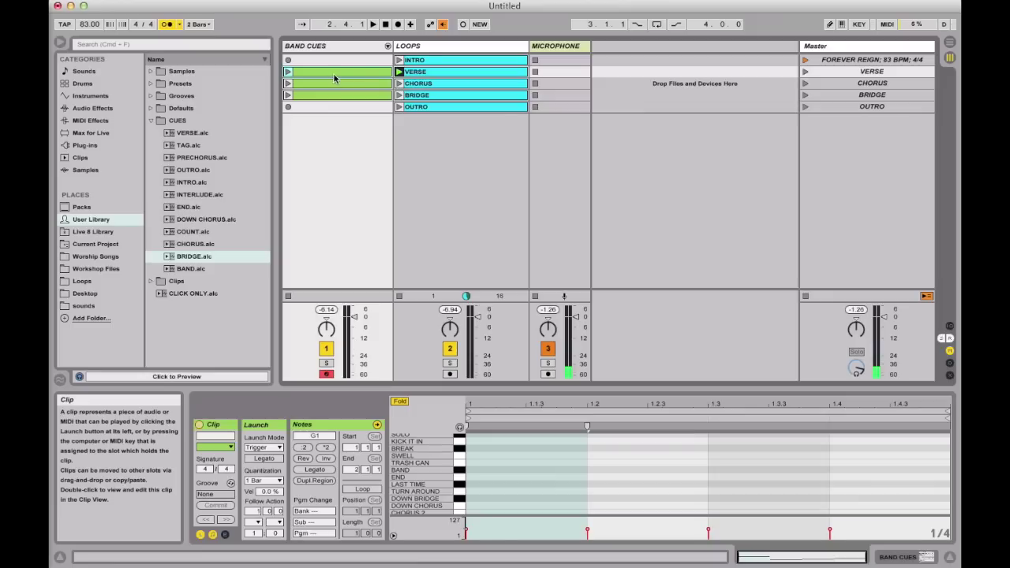
{"action": "left_click", "coordinate": [432, 61]}
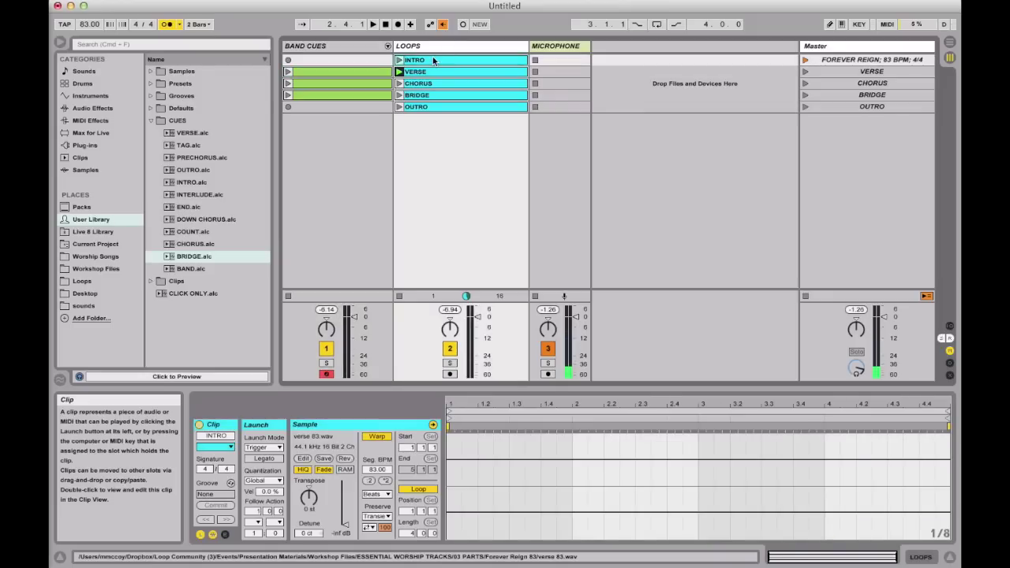
{"action": "key", "text": "Down"}
{"action": "key", "text": "Down"}
{"action": "key", "text": "Down"}
{"action": "key", "text": "Down"}
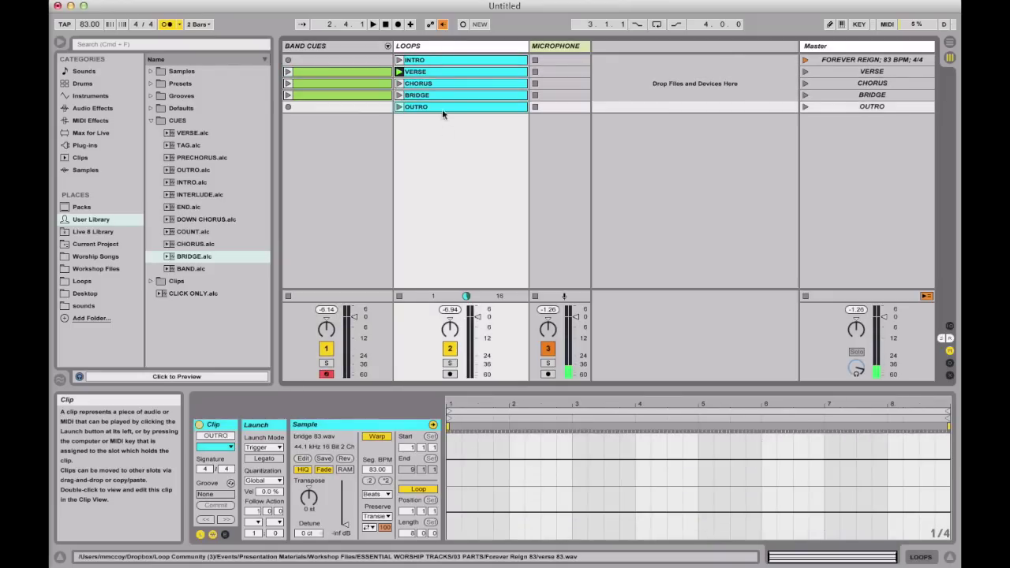
Play the VERSE and CHORUS scenes to test the timing of their spoken cues, and view the CHORUS cue clip's settings.
{"action": "left_click", "coordinate": [806, 72]}
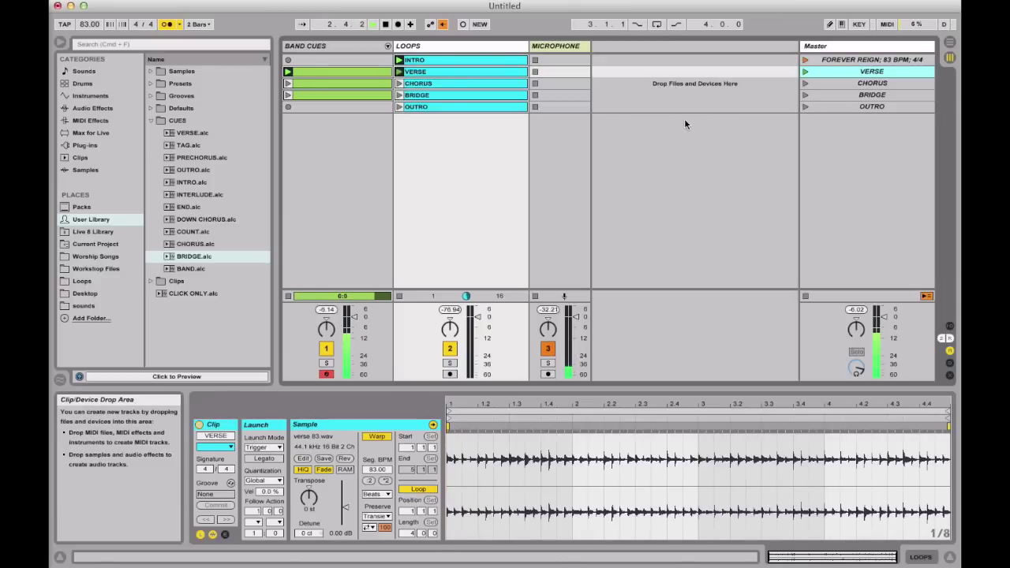
{"action": "left_click", "coordinate": [805, 84]}
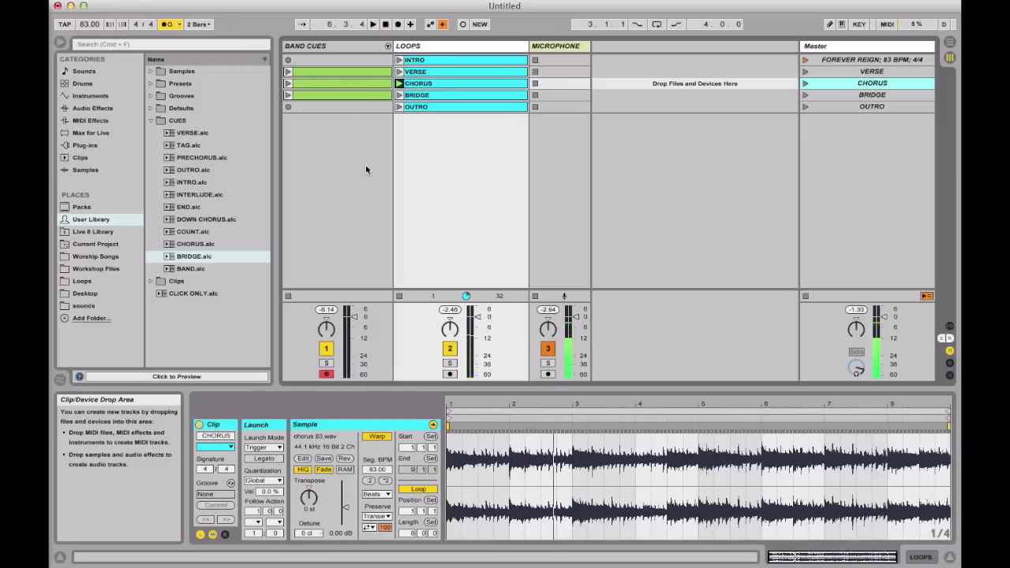
{"action": "left_click", "coordinate": [352, 90]}
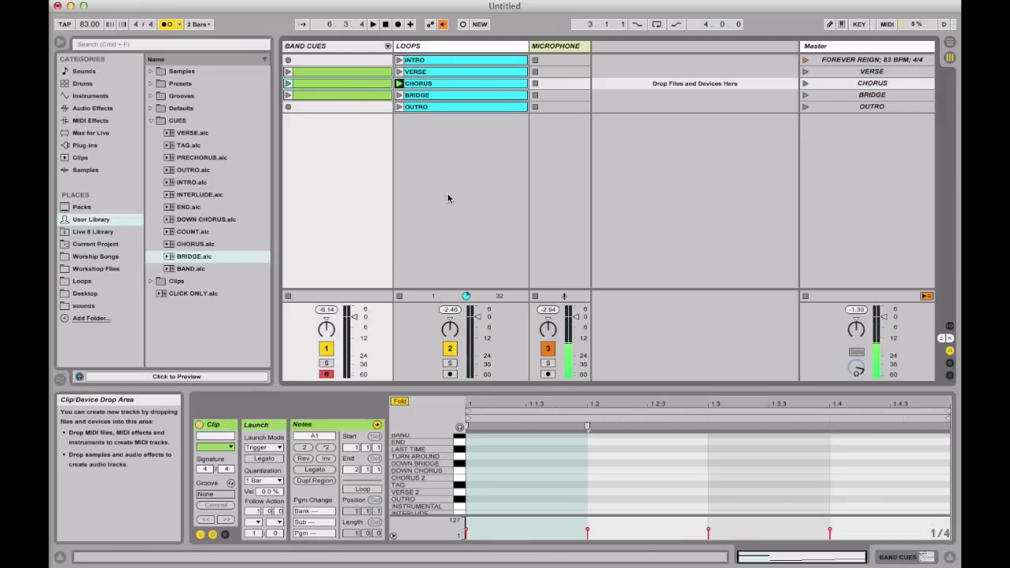